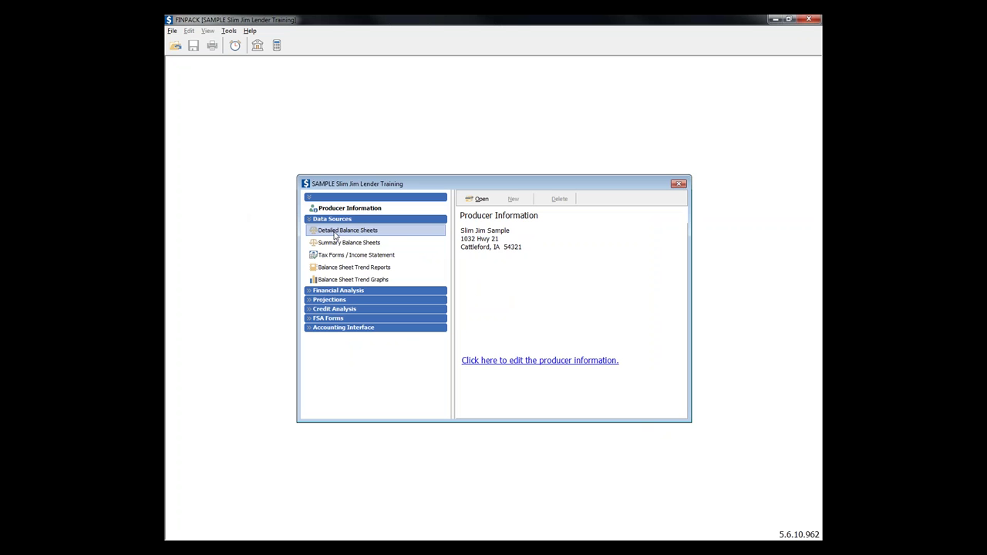
# Step: Browse the Financial Analysis, Projections and Credit Analysis sections, then list the Detailed Balance Sheets
pyautogui.click(312, 292)
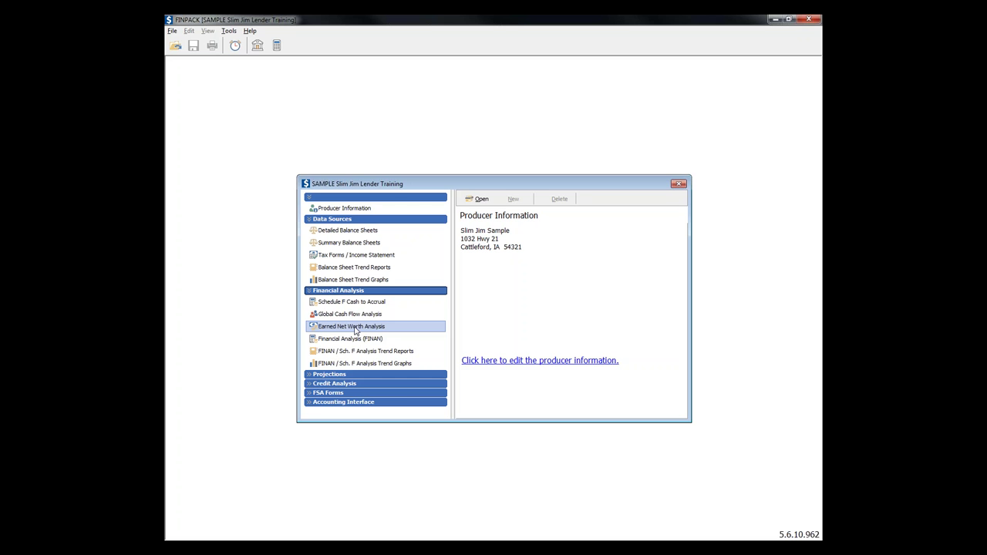
pyautogui.click(310, 291)
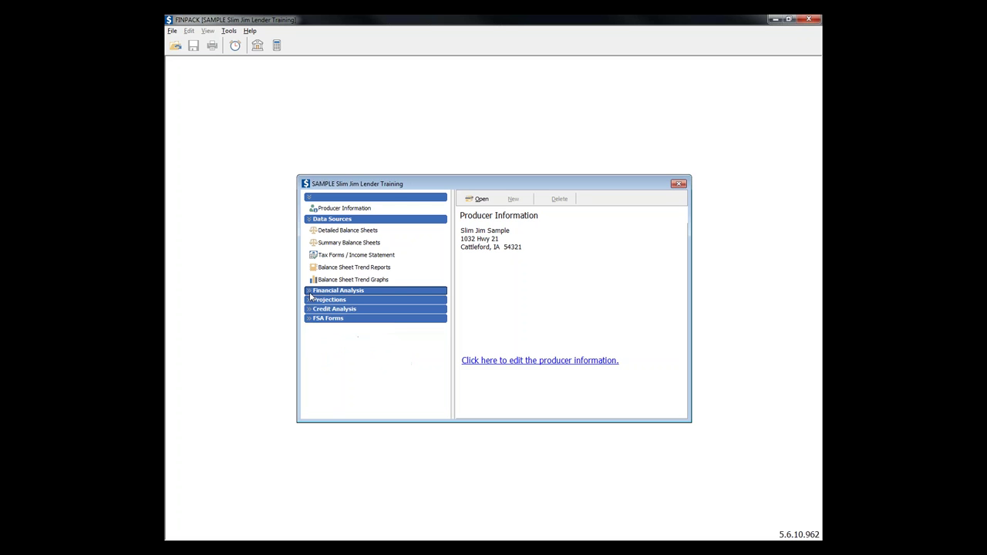
pyautogui.click(309, 300)
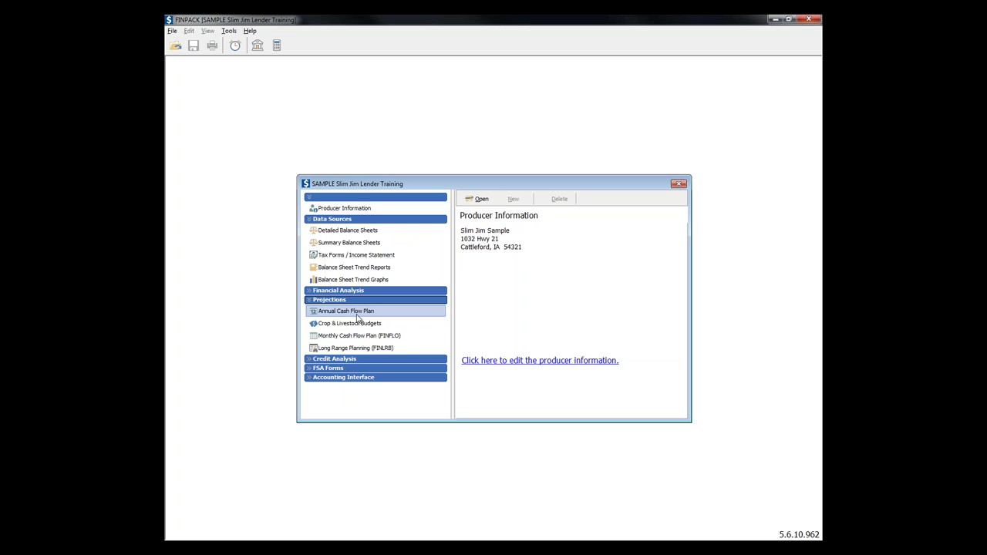
pyautogui.click(316, 361)
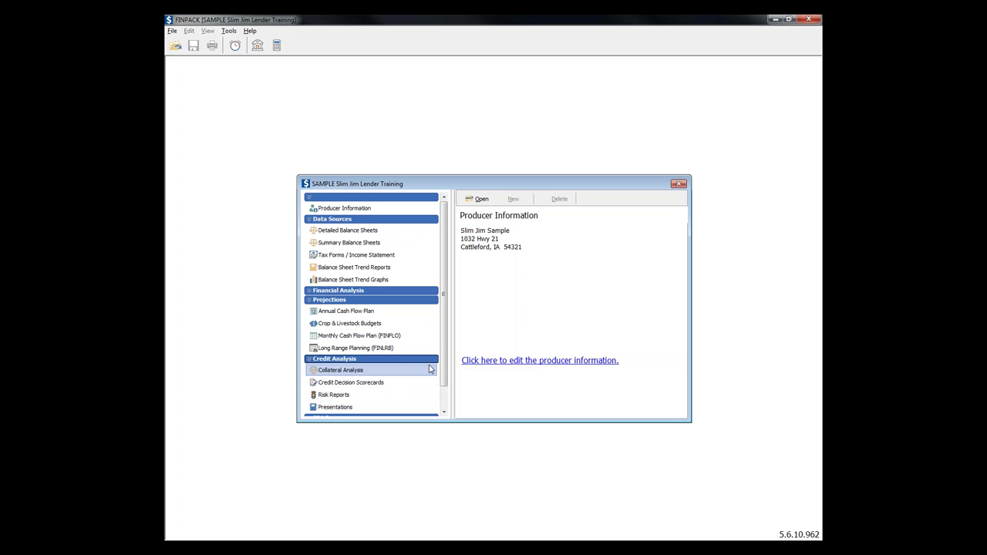
pyautogui.click(310, 301)
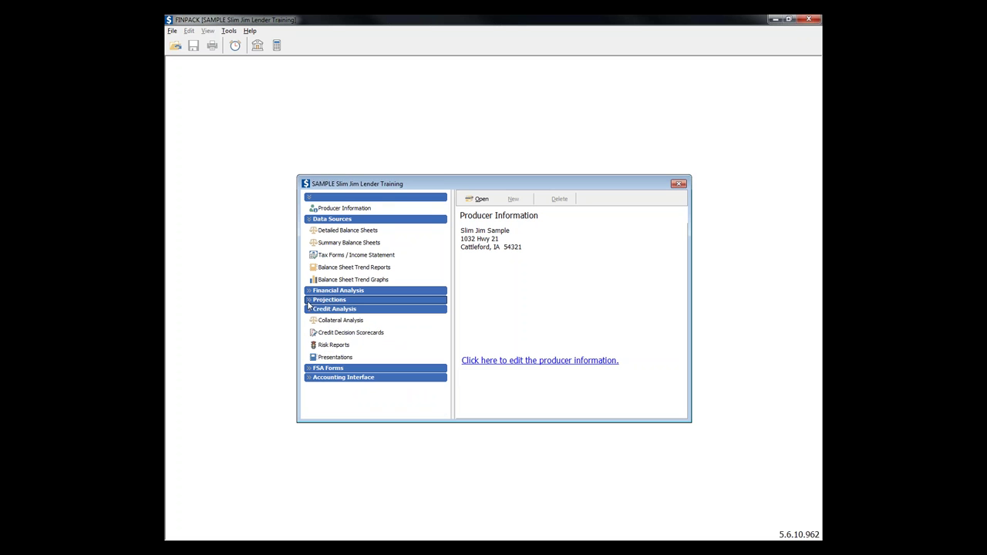
pyautogui.click(347, 232)
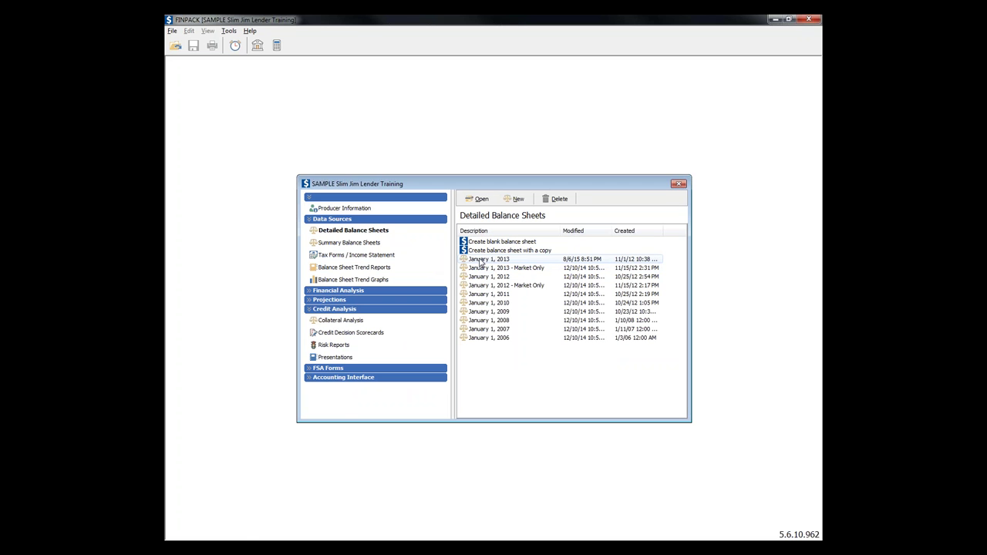
# Step: Open the January 1, 2013 balance sheet and view the Cash and checking and Prepaid expenses details
pyautogui.doubleClick(480, 261)
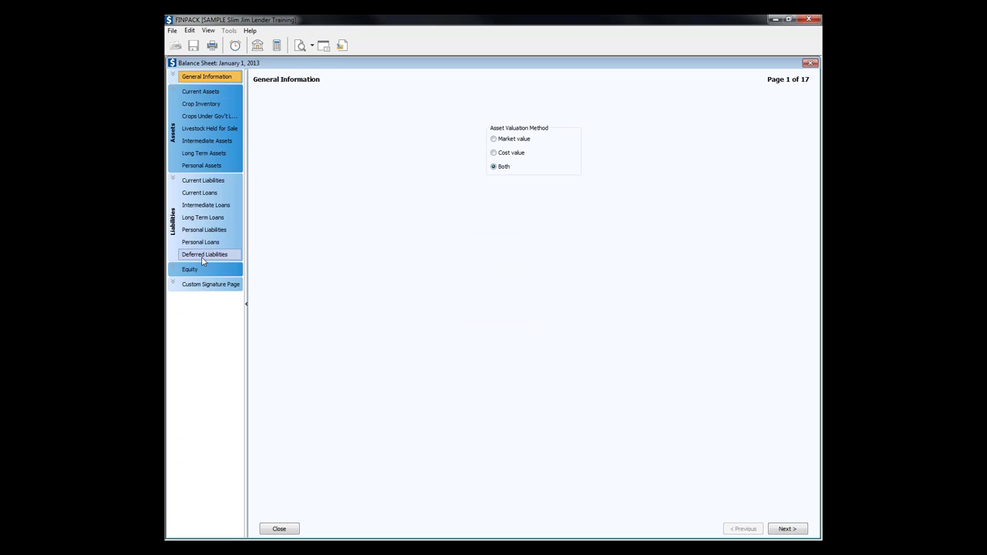
pyautogui.click(200, 92)
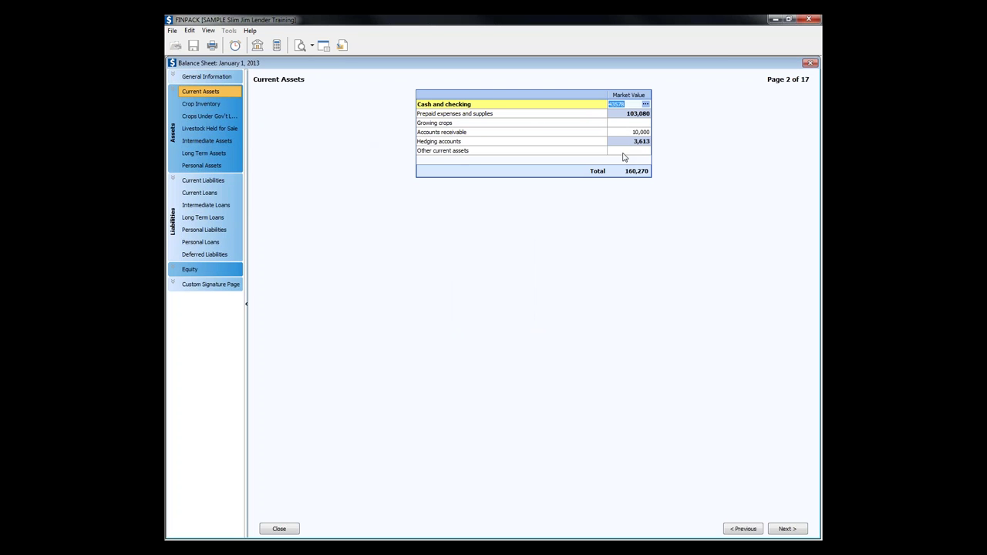
pyautogui.click(645, 105)
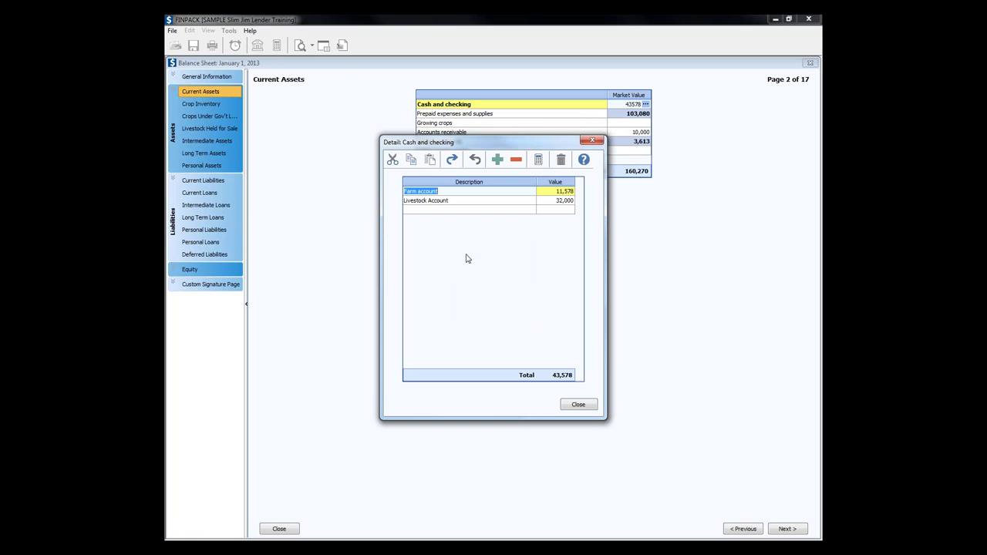
pyautogui.click(577, 407)
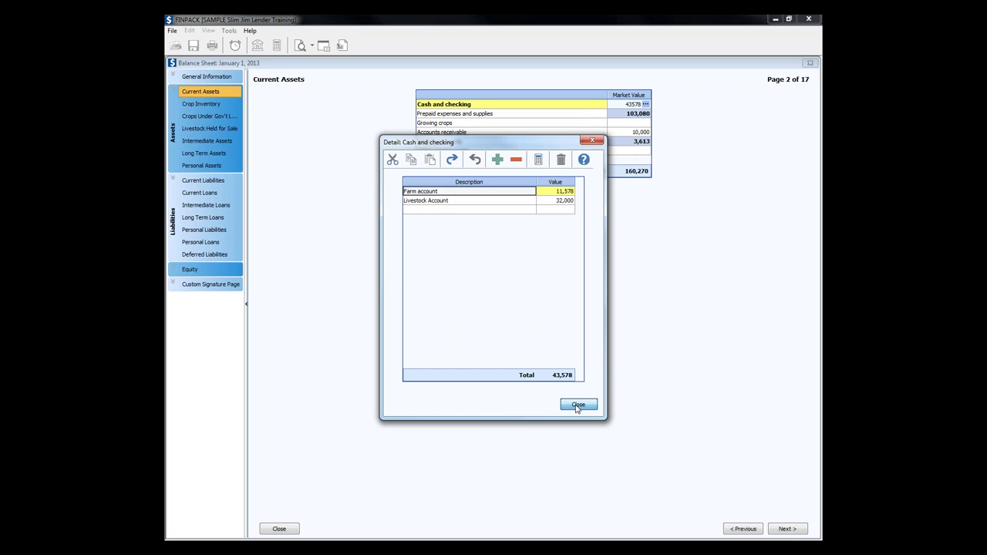
pyautogui.click(612, 116)
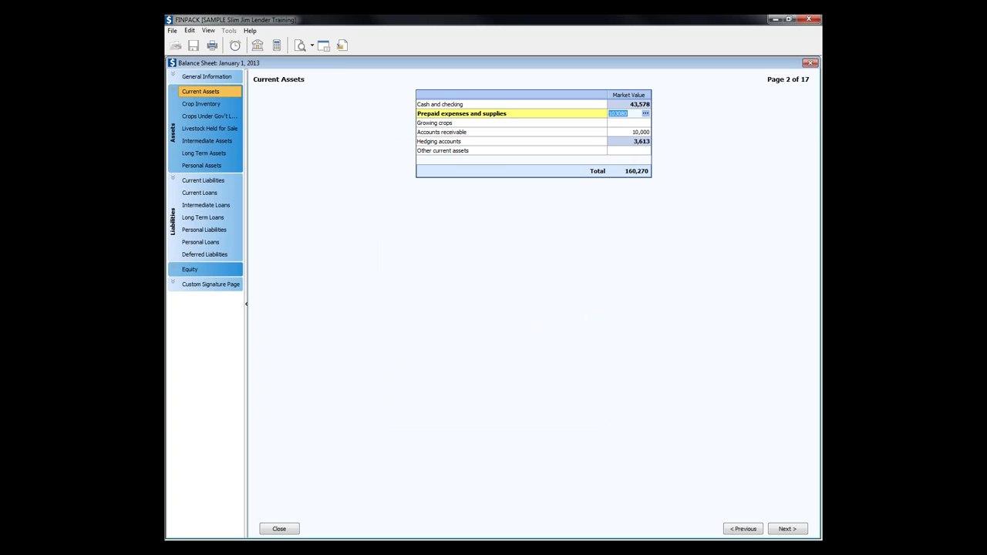
pyautogui.click(646, 113)
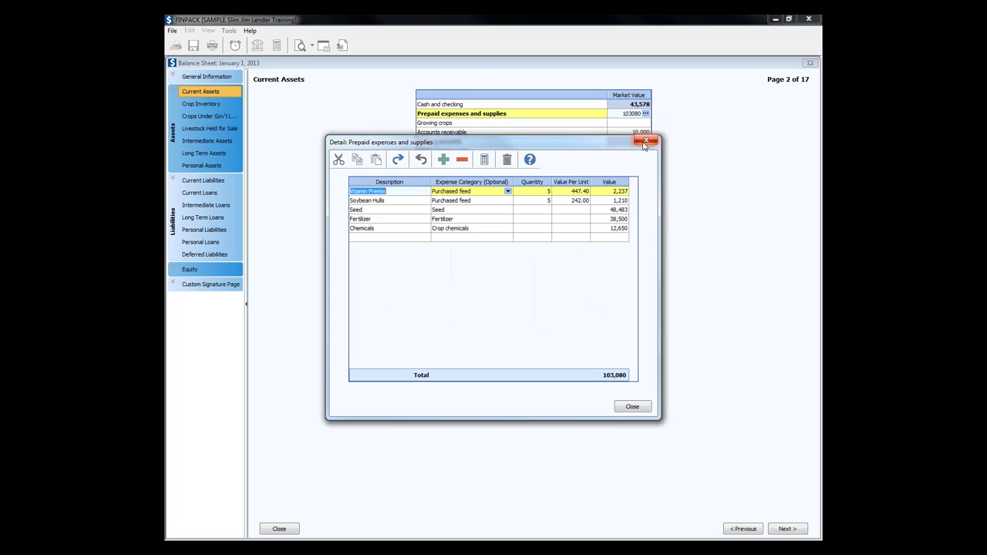
pyautogui.click(645, 143)
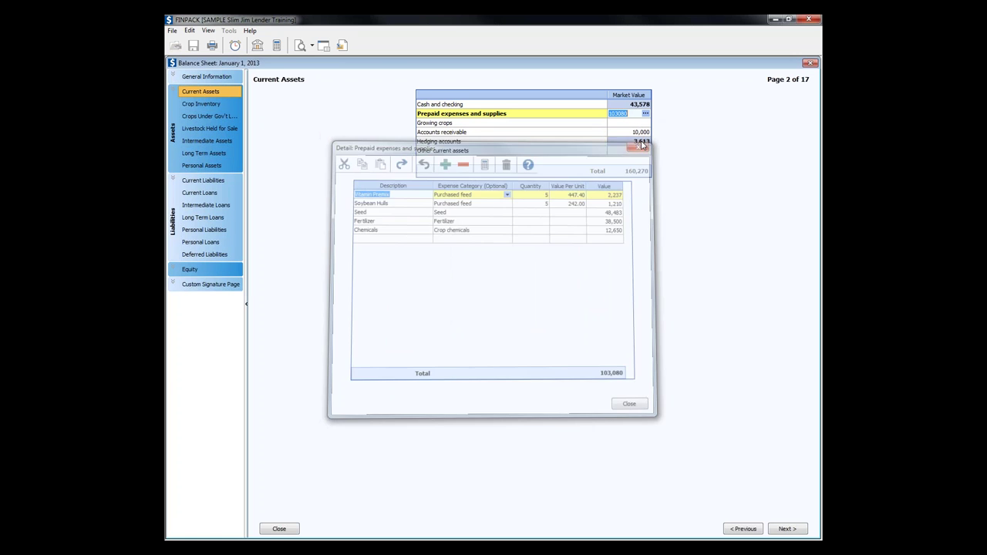
# Step: Check the 8110 loan on the Intermediate Loans page in the Loan Calculator, then preview the report
pyautogui.click(206, 205)
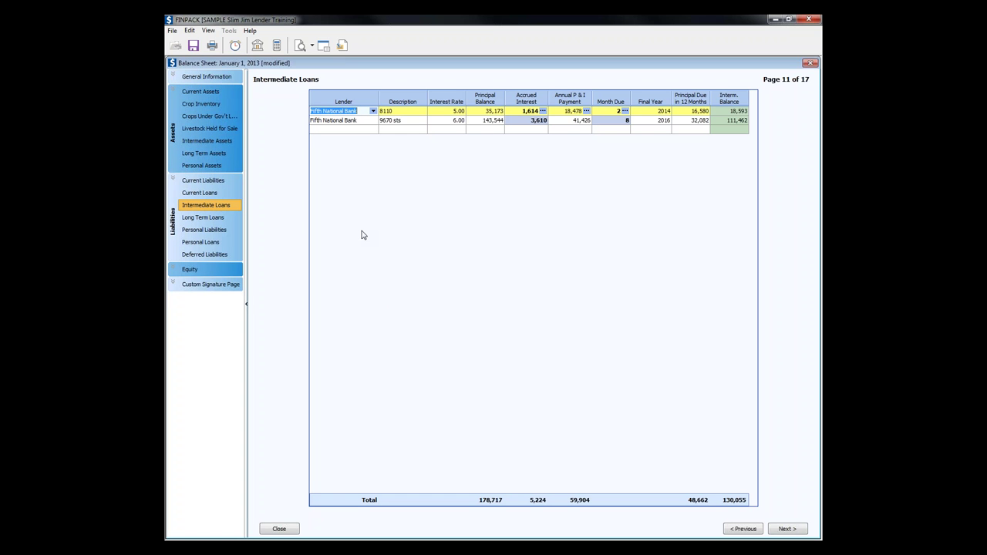
pyautogui.click(258, 45)
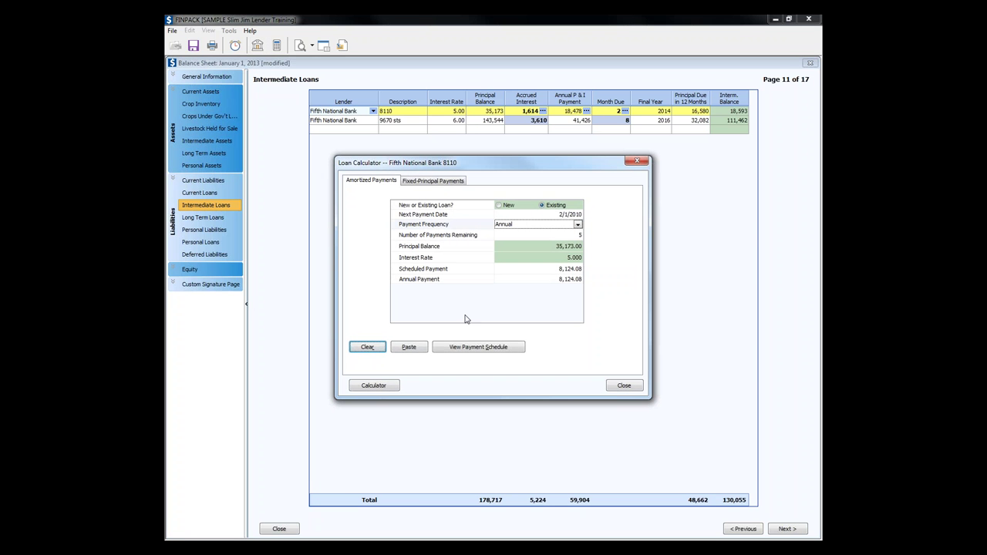
pyautogui.click(623, 387)
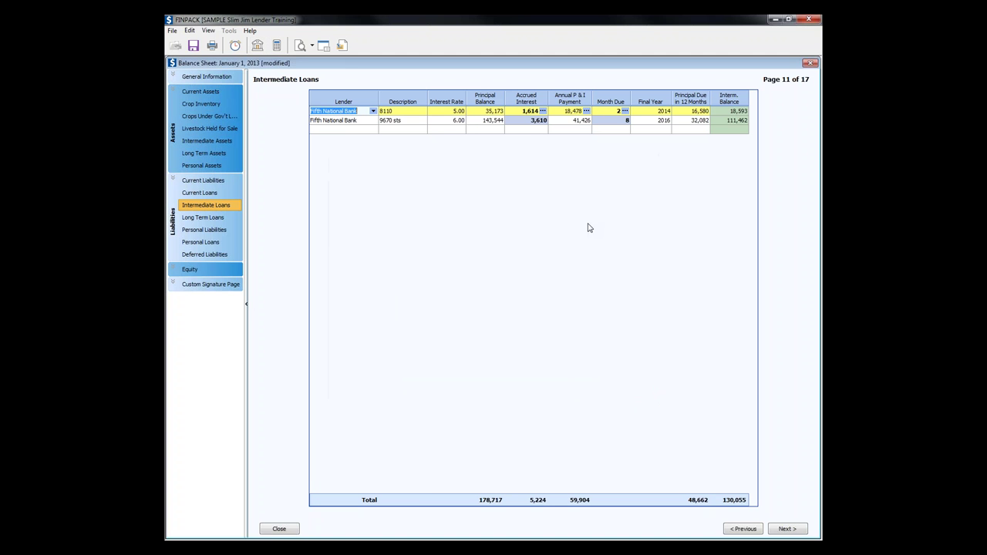
pyautogui.click(300, 47)
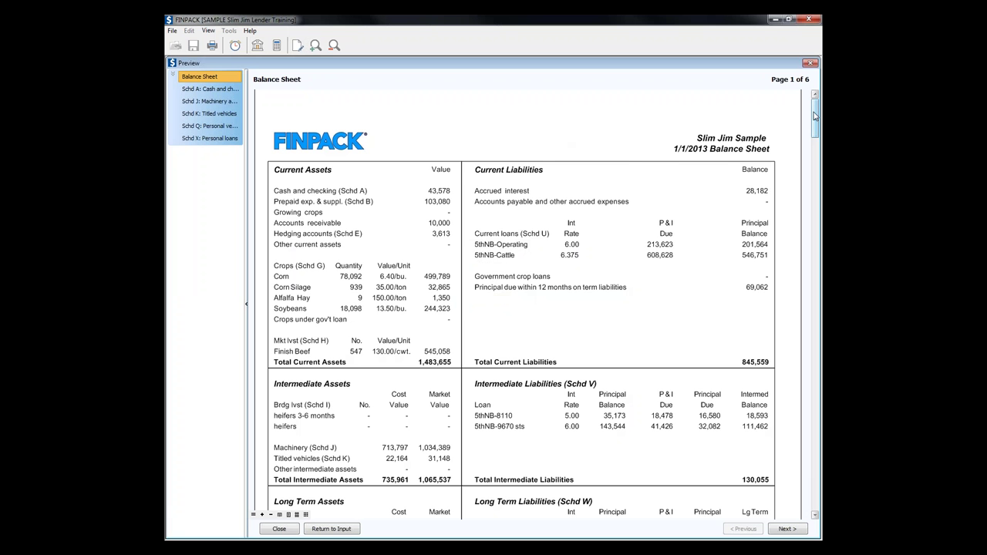
pyautogui.moveTo(816, 115); pyautogui.dragTo(815, 125)
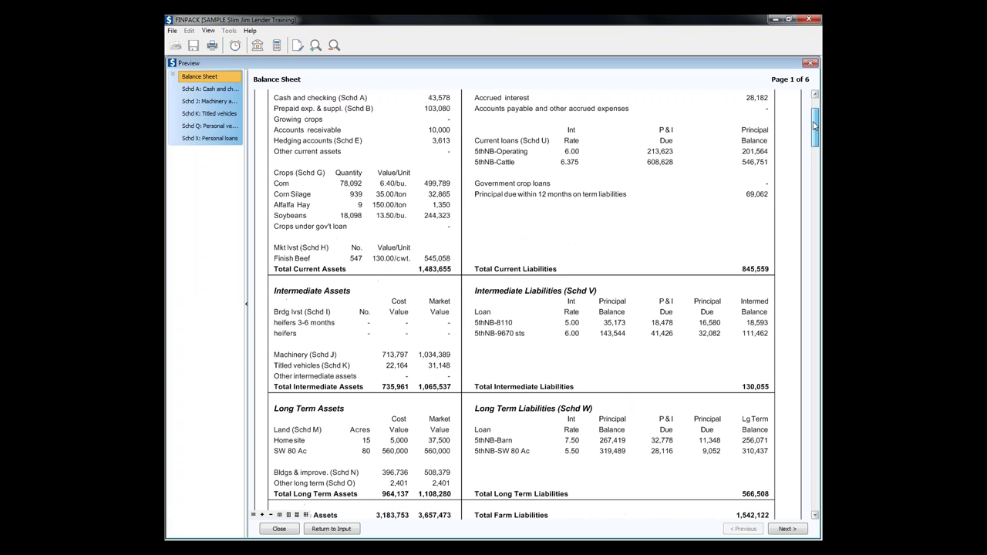
pyautogui.scroll(-8, 556, 341)
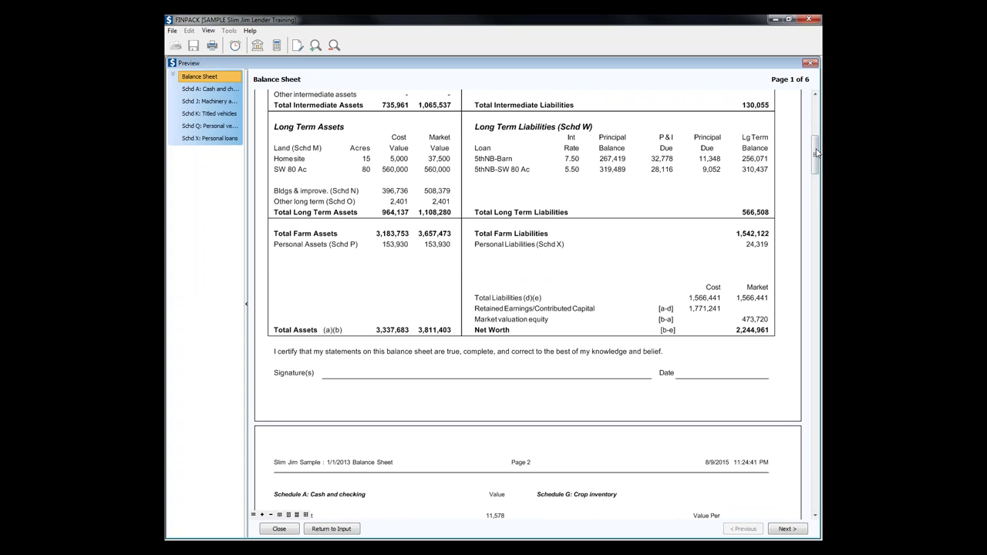
pyautogui.moveTo(817, 152); pyautogui.dragTo(818, 178)
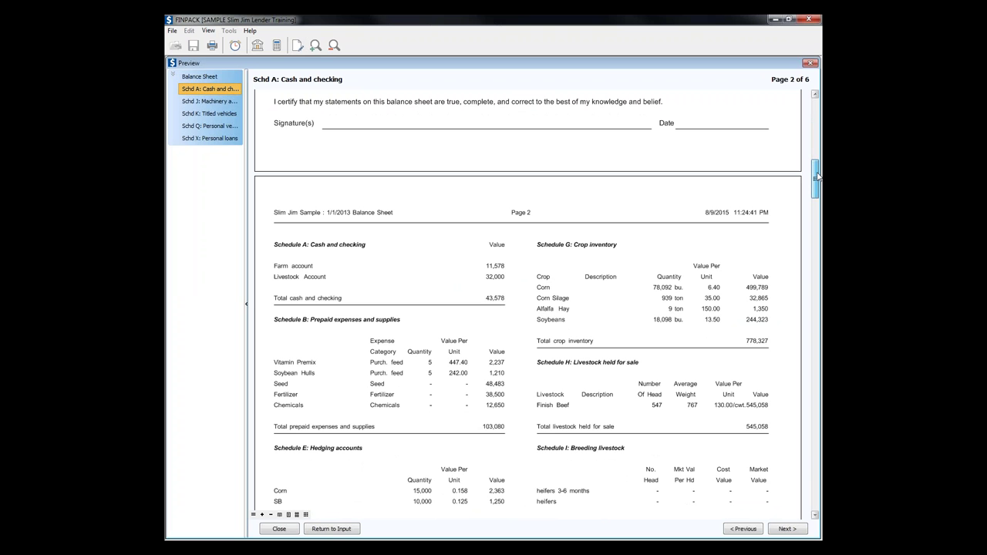
pyautogui.click(297, 48)
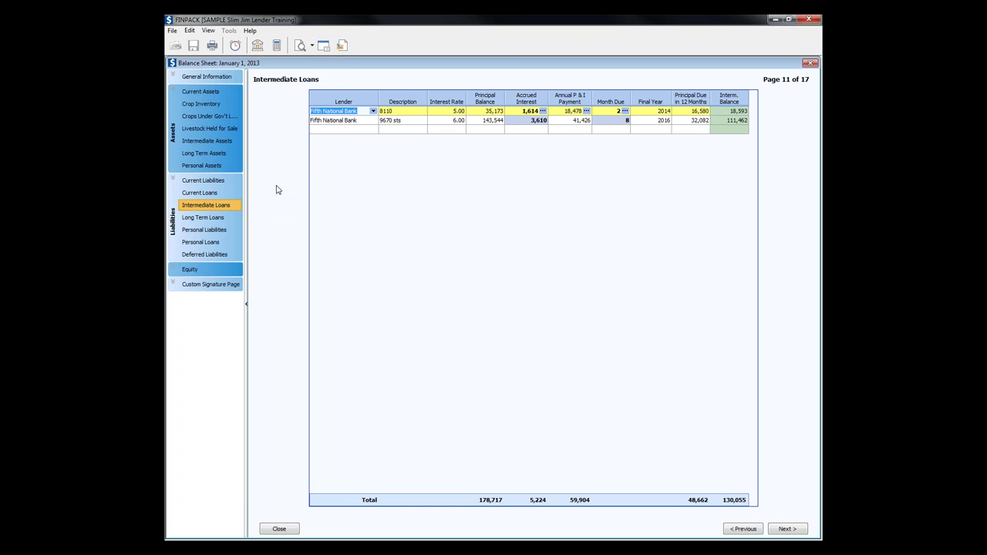
# Step: Close the balance sheet and preview the 2013 FINFLO monthly cash flow plan
pyautogui.click(810, 65)
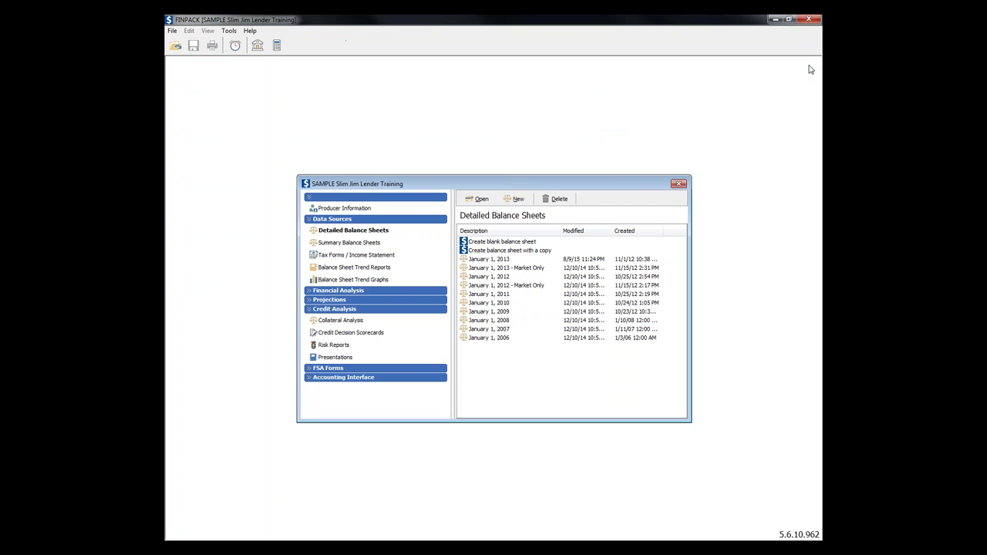
pyautogui.click(313, 300)
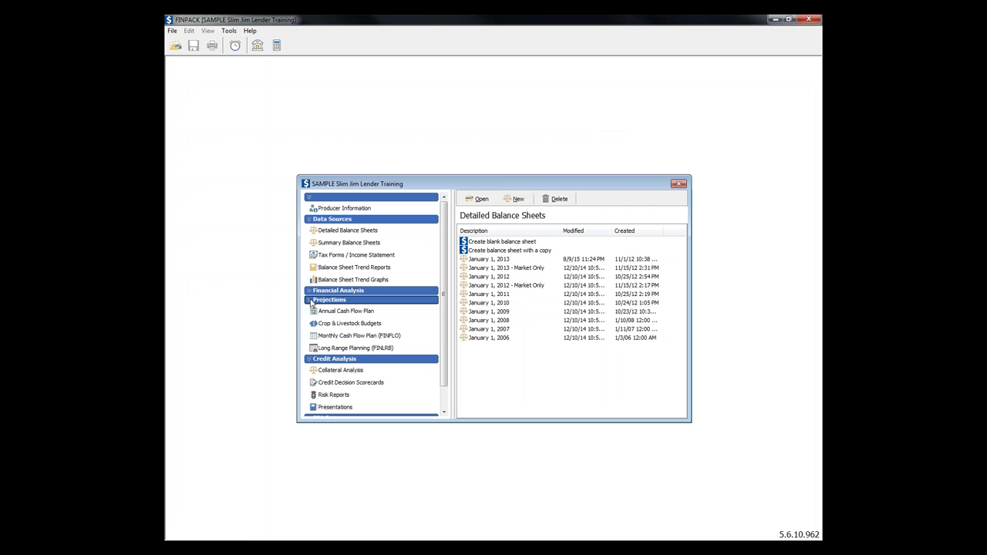
pyautogui.click(336, 337)
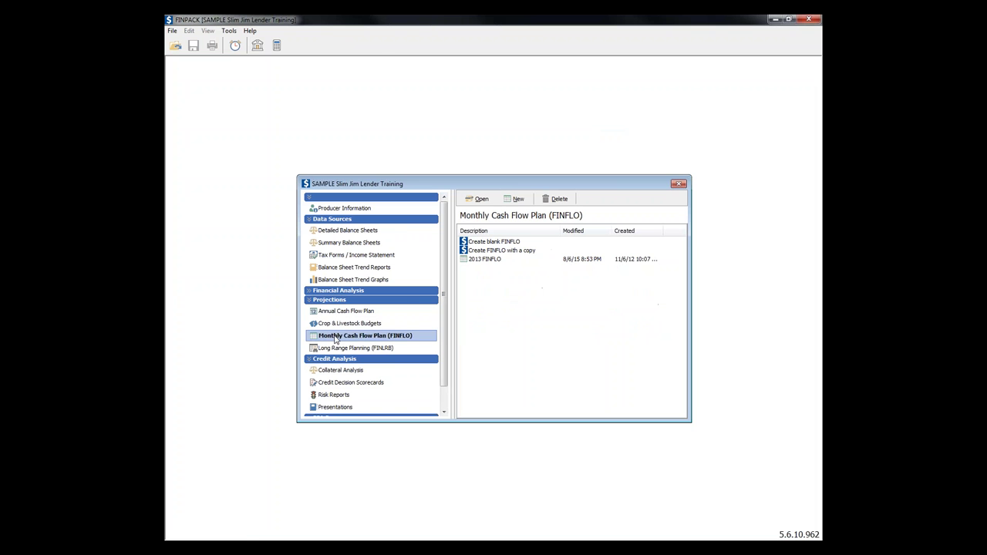
pyautogui.doubleClick(486, 265)
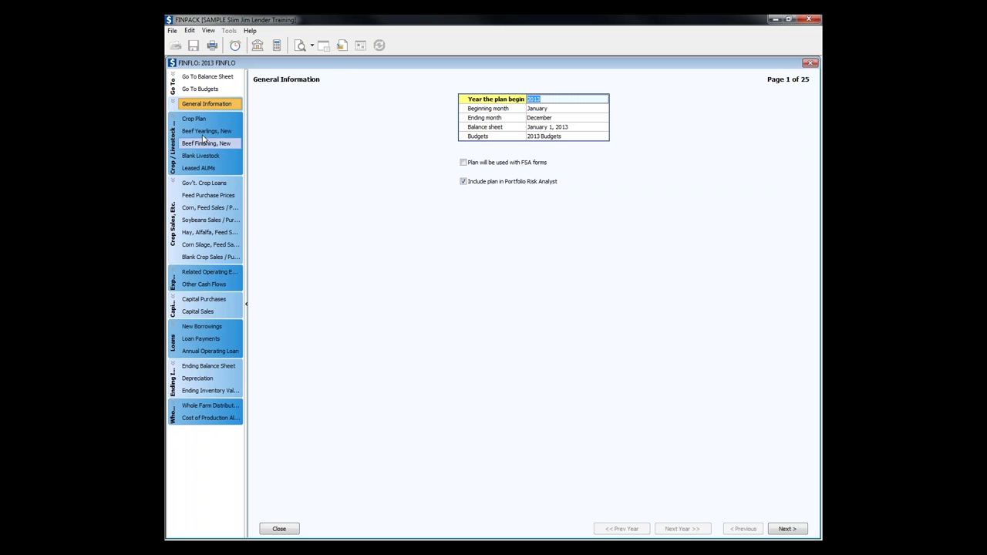
pyautogui.click(300, 46)
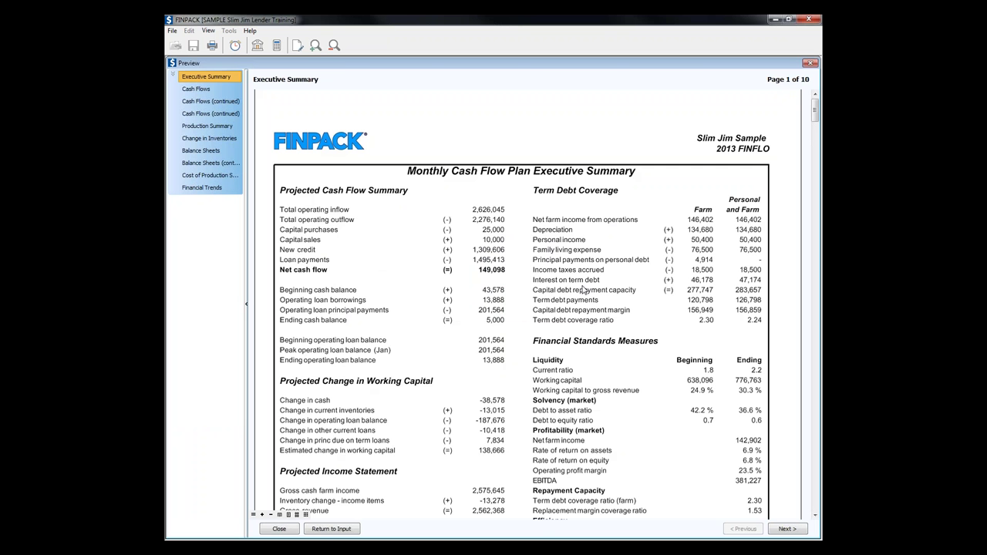
# Step: Scroll through the Executive Summary down to the Cash Flows page (Page 2 of 10)
pyautogui.moveTo(816, 110); pyautogui.dragTo(816, 124)
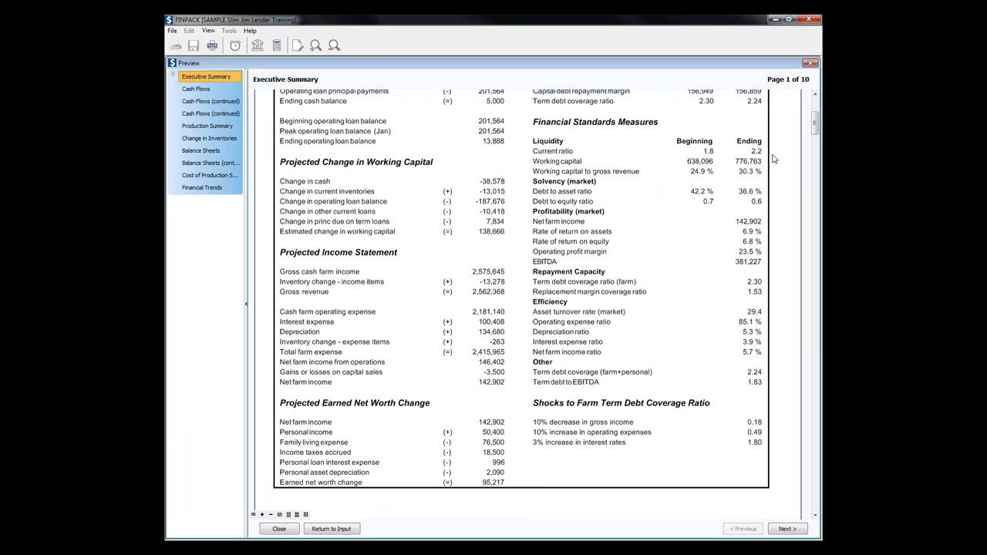
pyautogui.scroll(5, 557, 198)
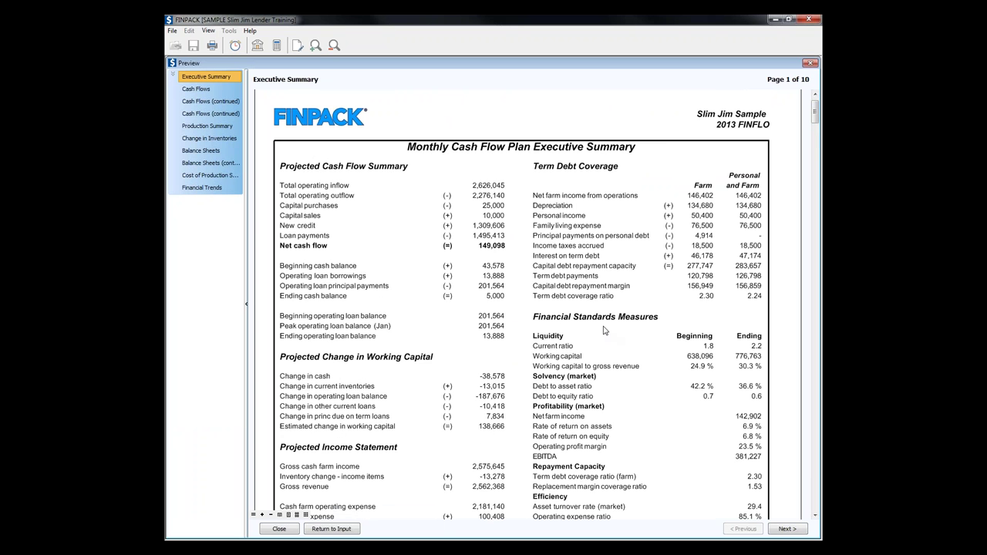
pyautogui.scroll(-3, 607, 336)
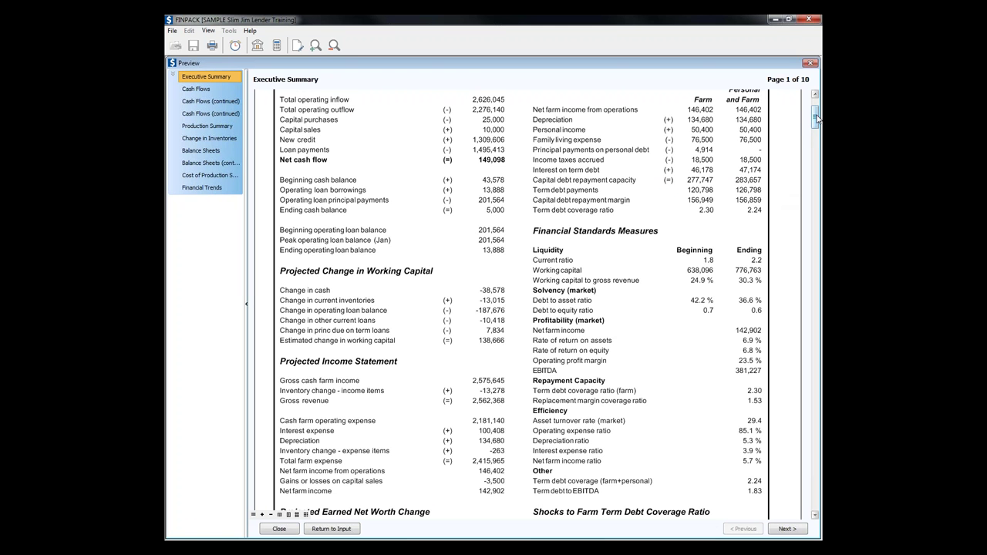
pyautogui.moveTo(817, 117); pyautogui.dragTo(817, 127)
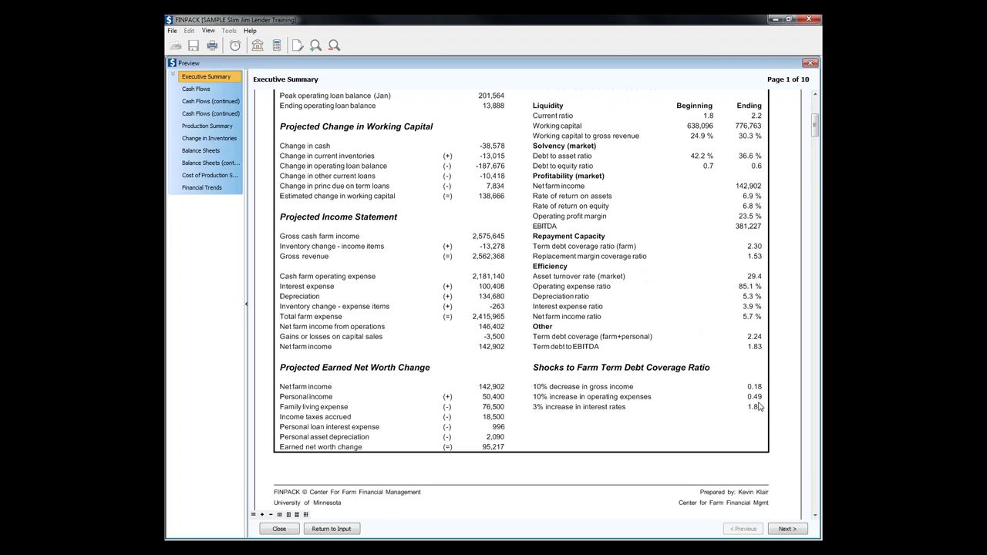
pyautogui.scroll(3, 816, 130)
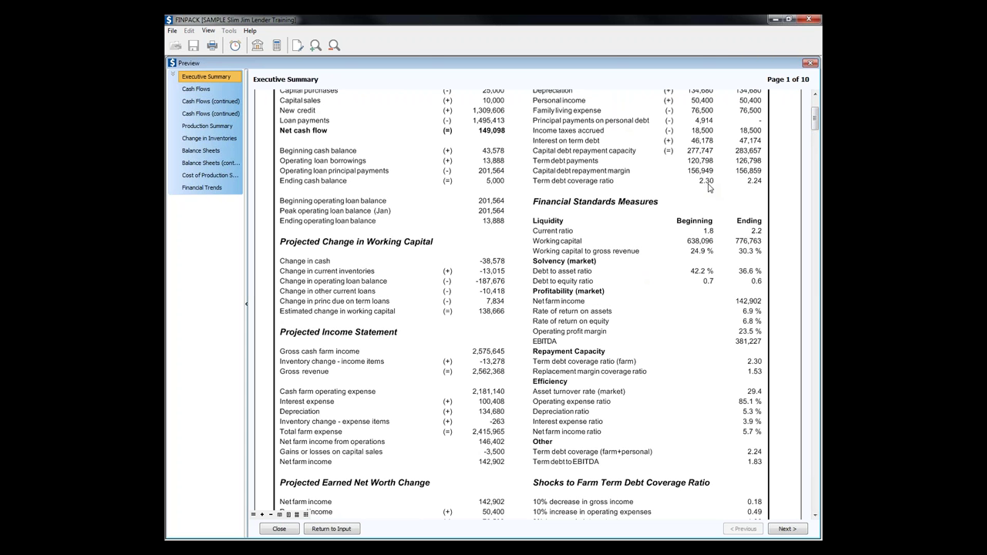
pyautogui.moveTo(813, 118); pyautogui.dragTo(810, 156)
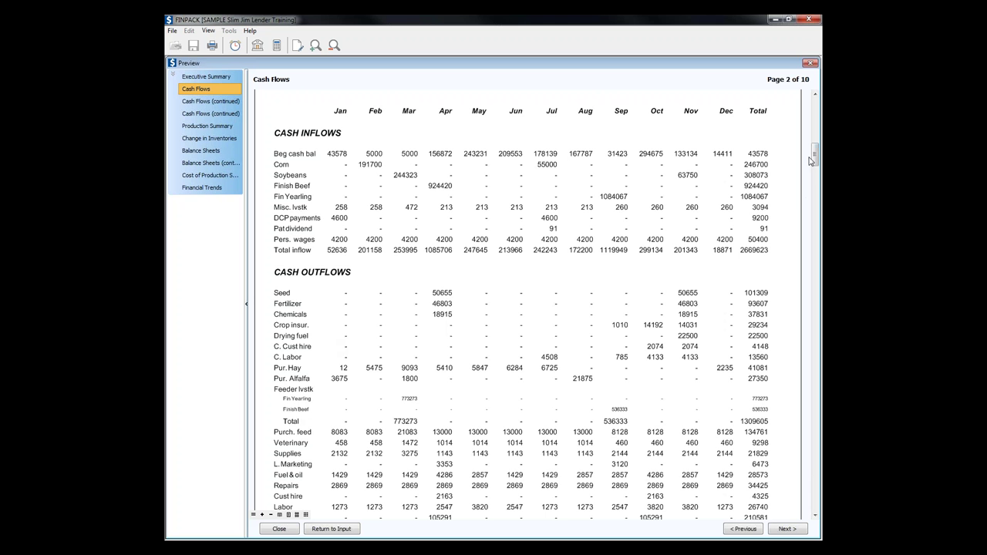
# Step: Page through the Cash Flows (continued) pages to the Production Summary's Crop & Livestock Summary
pyautogui.moveTo(813, 157); pyautogui.dragTo(806, 232)
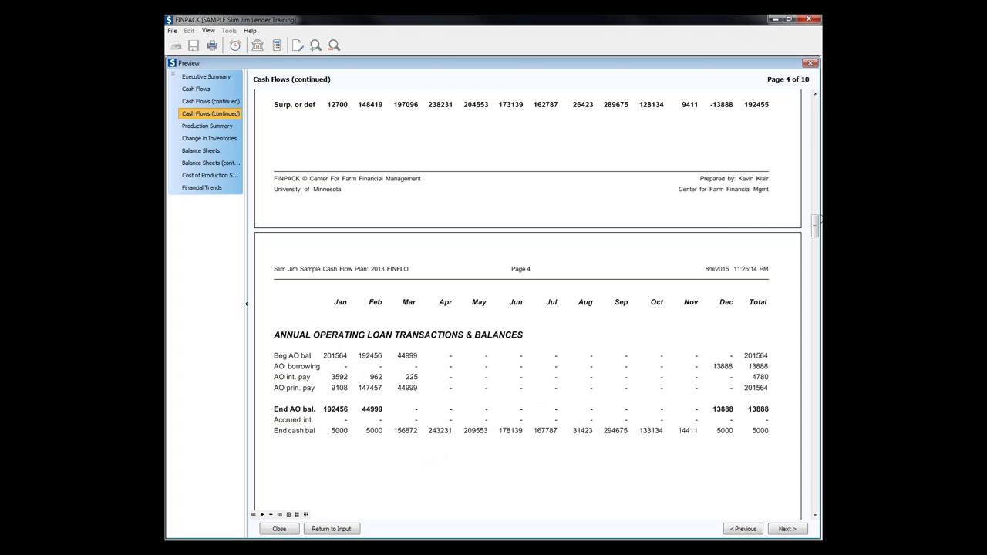
pyautogui.moveTo(819, 219); pyautogui.dragTo(819, 283)
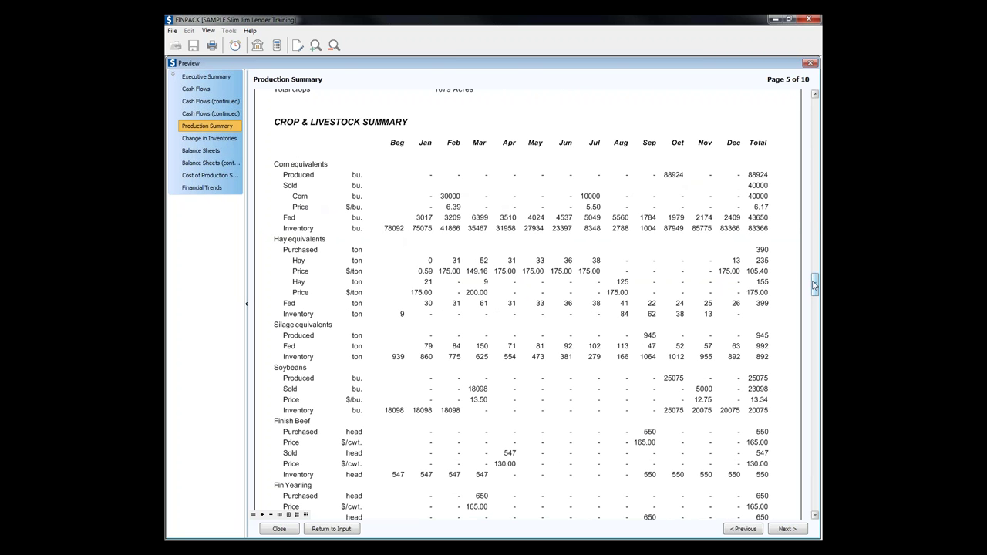
pyautogui.moveTo(815, 286); pyautogui.dragTo(815, 303)
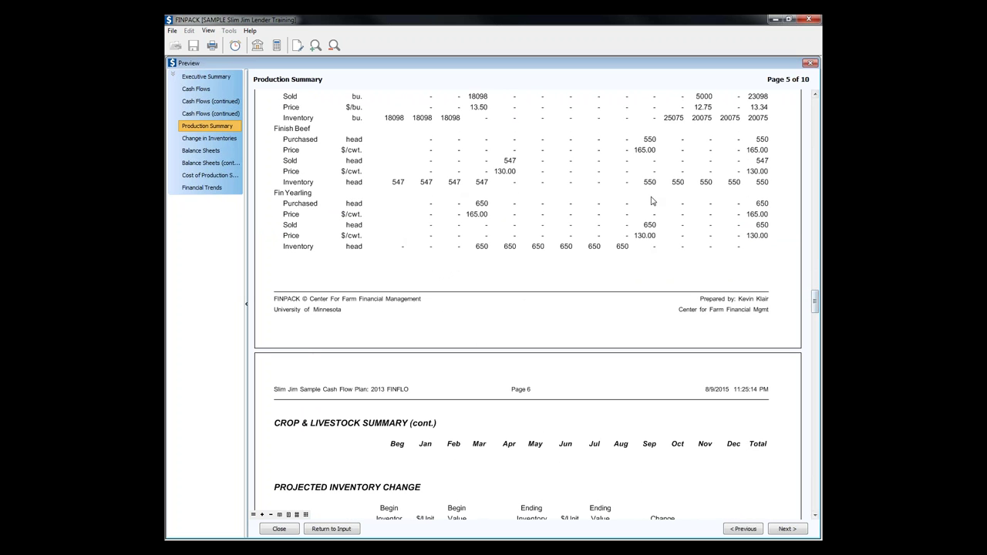
# Step: Close the preview and open the 2013 presentation's Main Document from Presentations
pyautogui.click(810, 63)
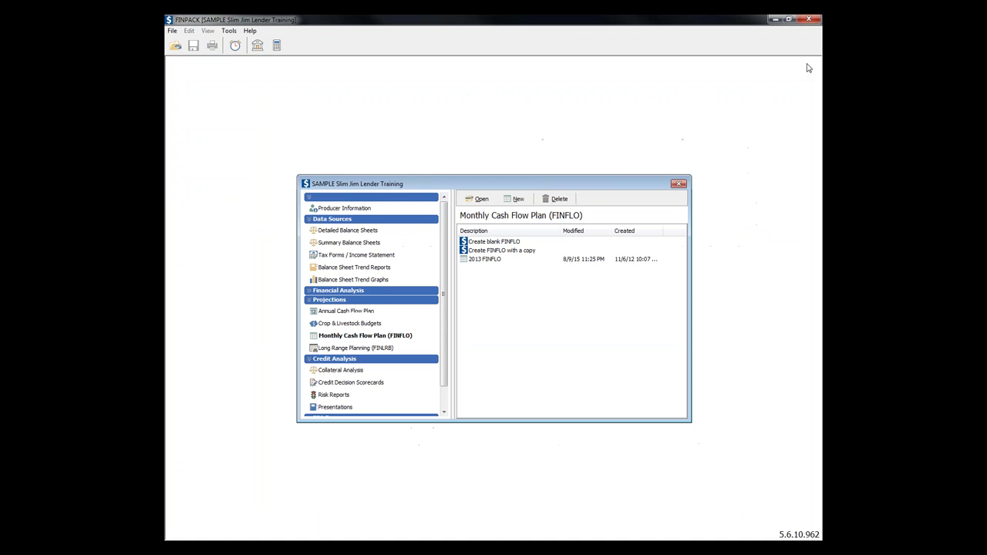
pyautogui.click(335, 408)
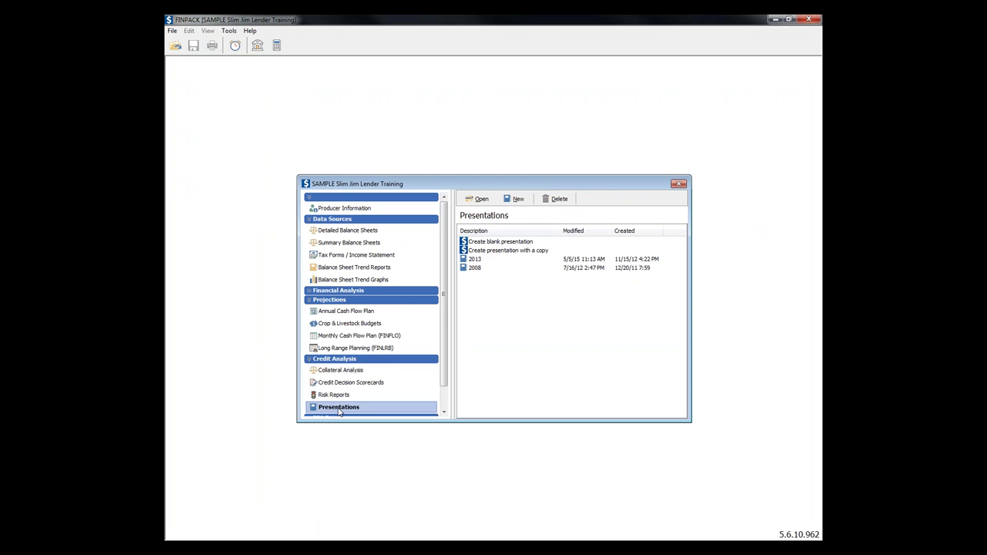
pyautogui.doubleClick(475, 260)
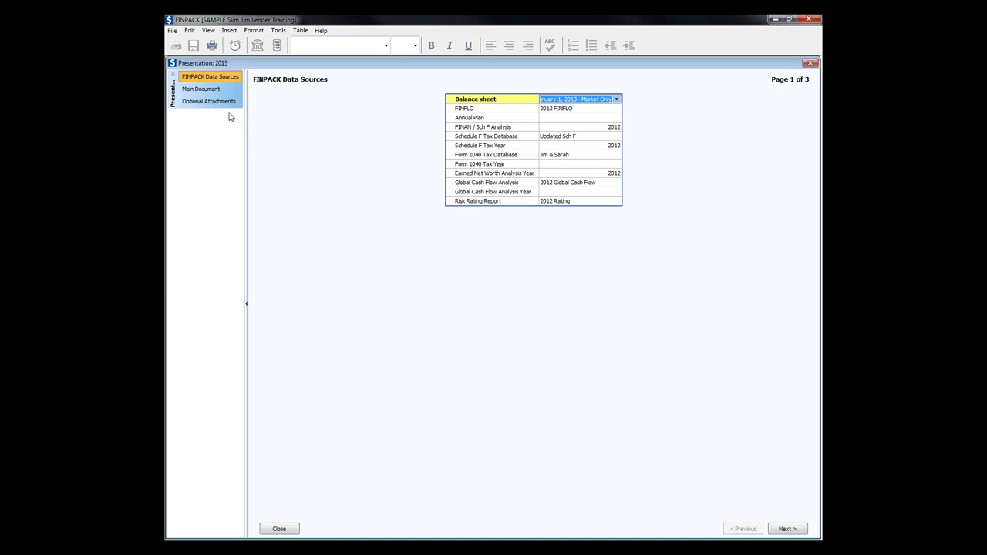
pyautogui.click(202, 90)
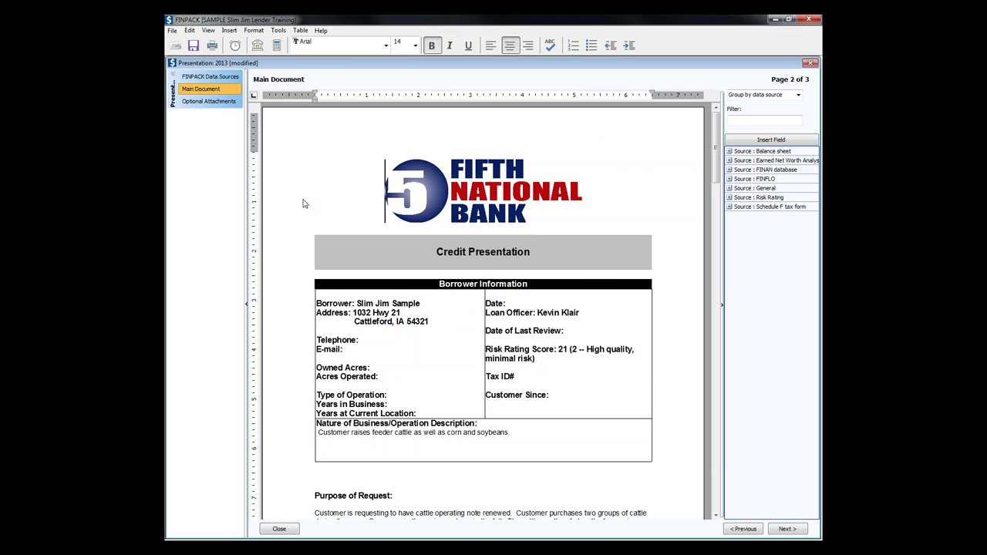
# Step: Replace the line 'The current ratio is 1.73' with 'The current ratio is' under Purpose of Request
pyautogui.scroll(-3, 304, 204)
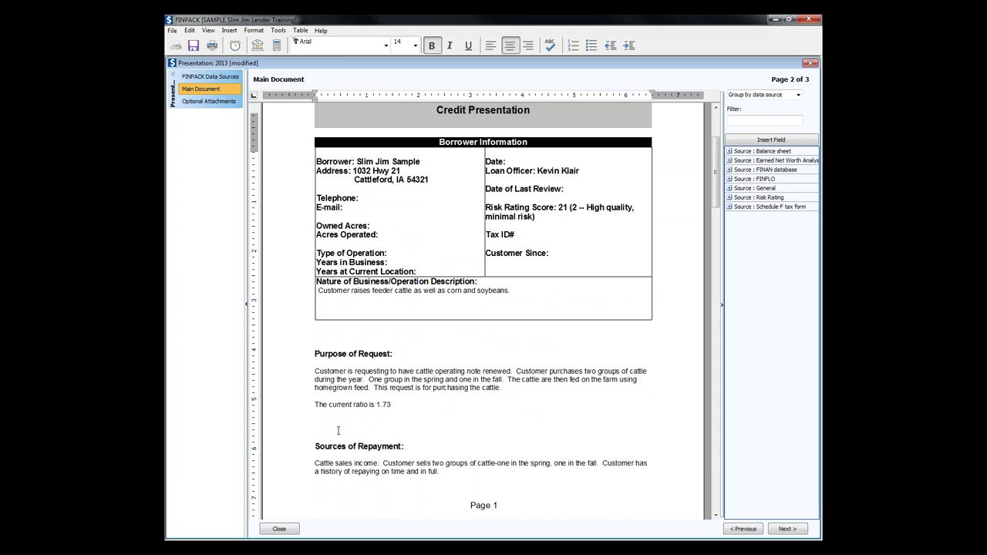
pyautogui.scroll(-2, 360, 390)
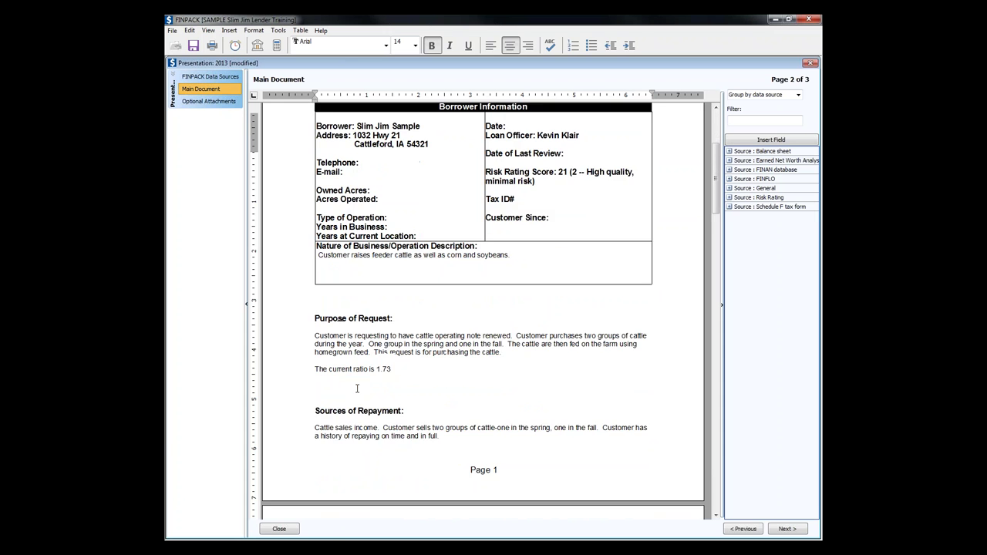
pyautogui.click(353, 350)
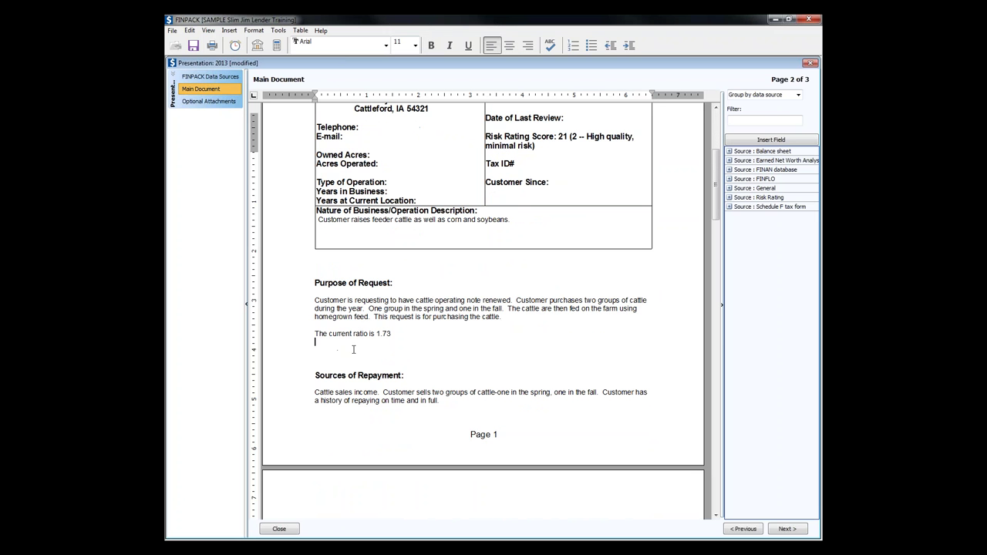
pyautogui.click(390, 333)
pyautogui.keyDown('shift'); pyautogui.click(314, 337); pyautogui.keyUp('shift')
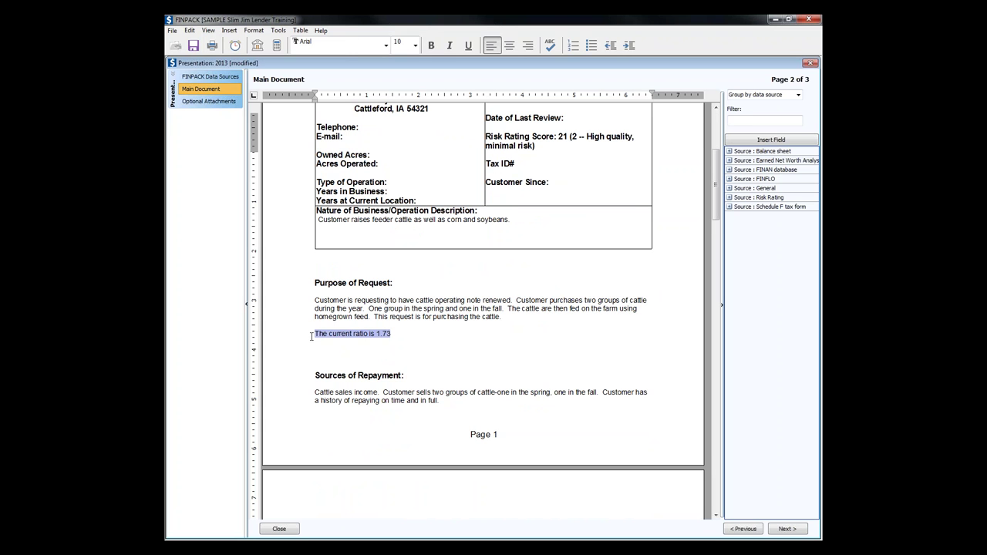
pyautogui.press('Delete')
pyautogui.write('T')
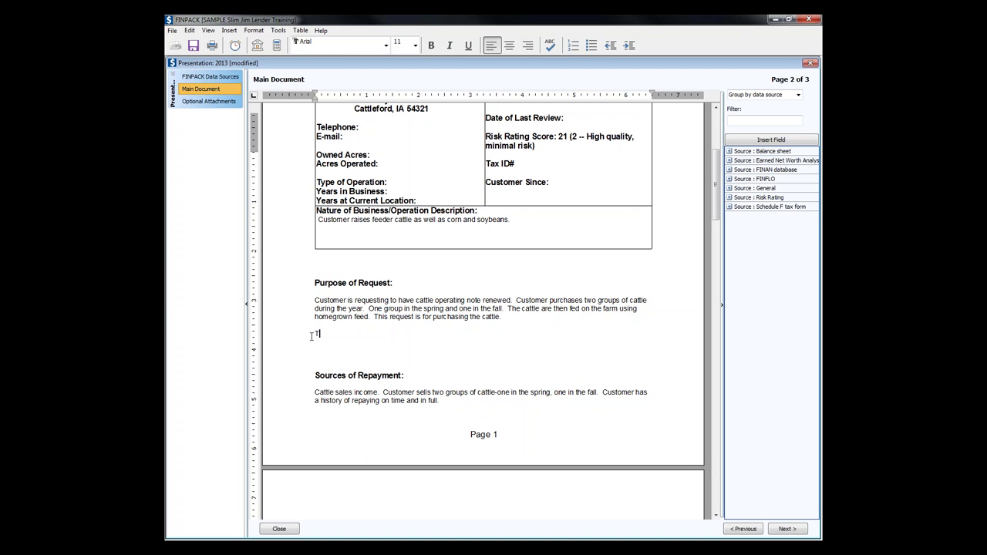
pyautogui.write('he current ratio is')
pyautogui.click(362, 324)
# Step: Scroll through the loans, collateral, ratio and recommendation pages, then expand the Source : Balance sheet fields
pyautogui.scroll(-5, 361, 324)
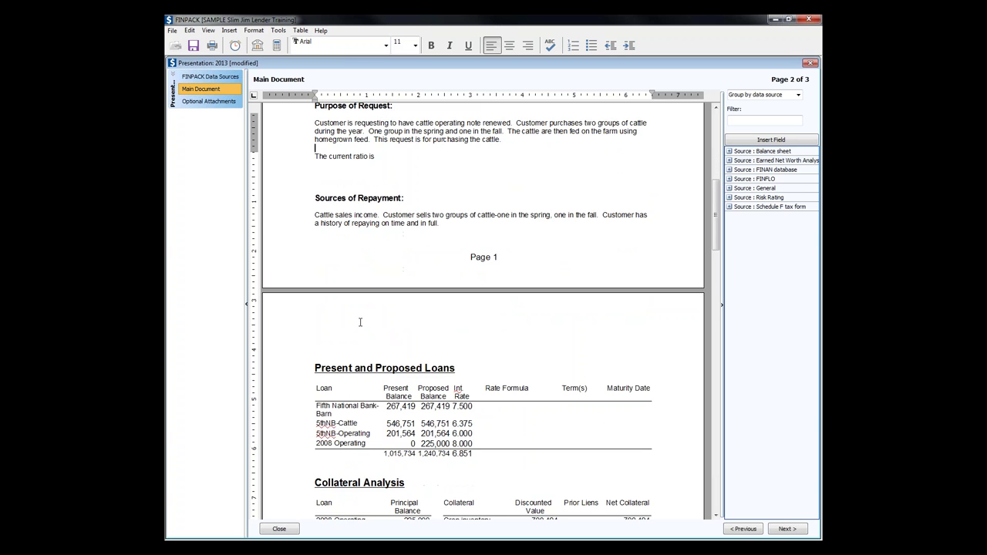
pyautogui.scroll(-2, 360, 323)
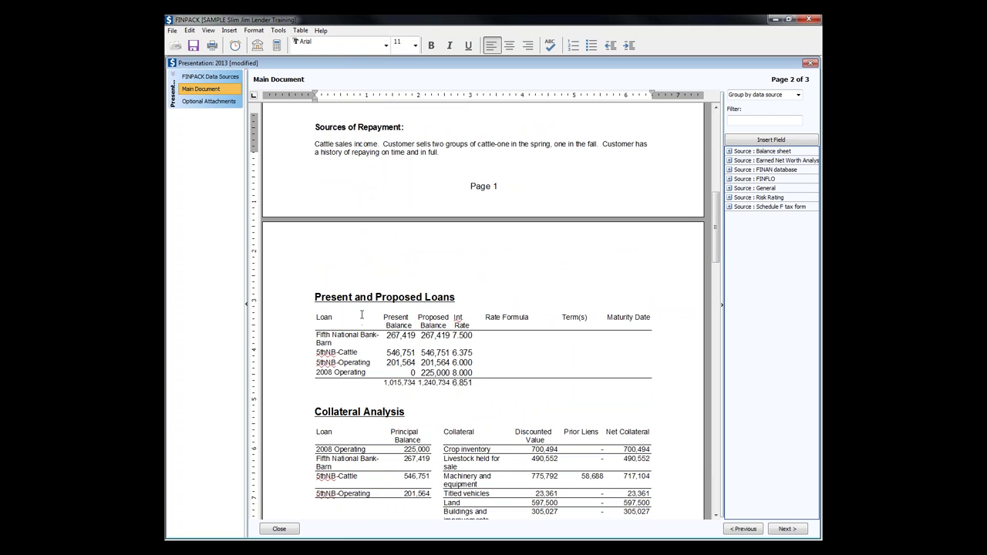
pyautogui.scroll(-2, 388, 311)
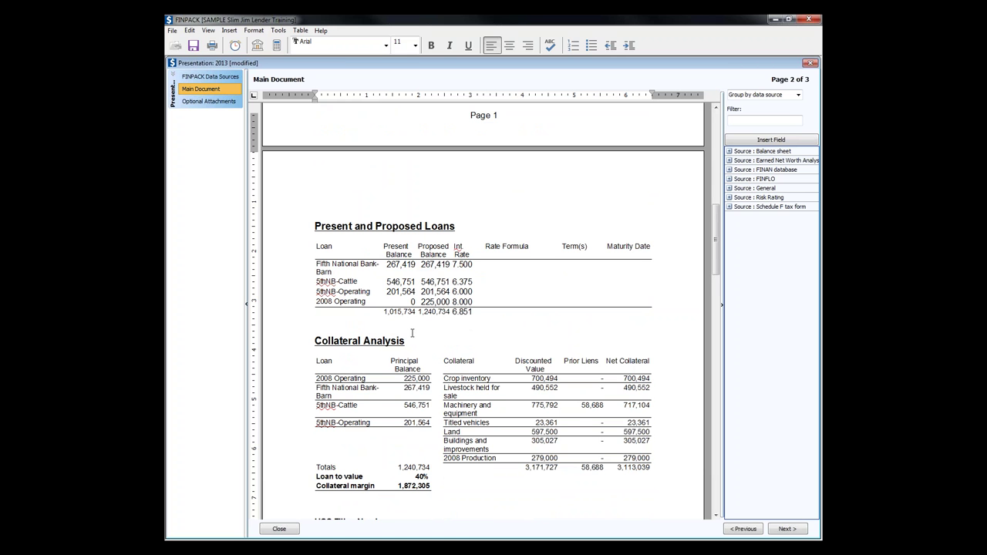
pyautogui.scroll(-1, 413, 333)
pyautogui.scroll(-1, 411, 334)
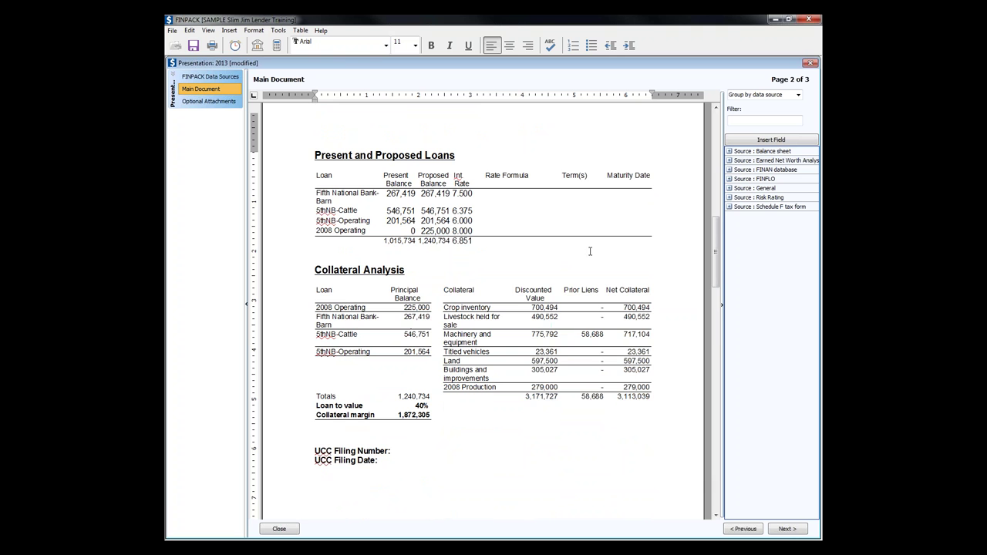
pyautogui.moveTo(714, 247); pyautogui.dragTo(715, 318)
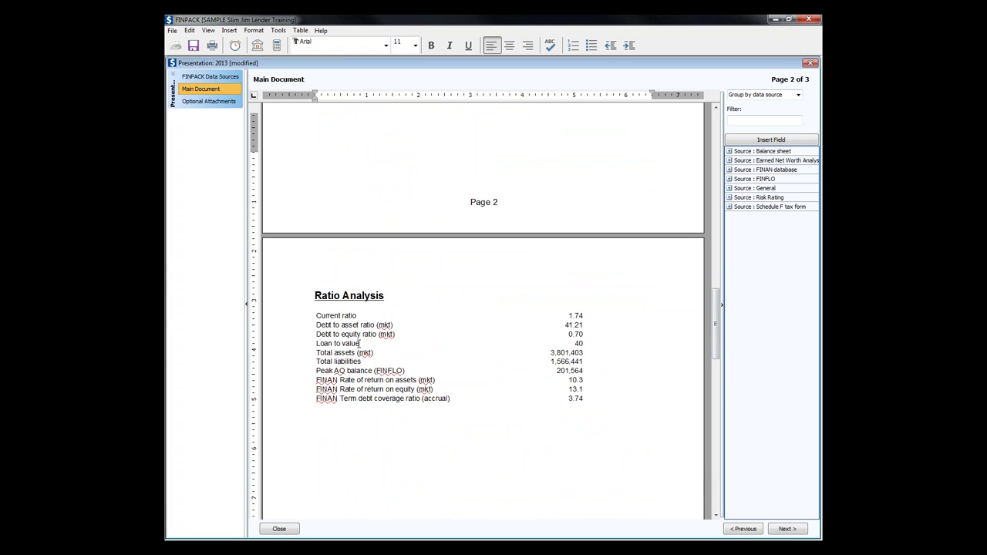
pyautogui.moveTo(722, 303); pyautogui.dragTo(727, 398)
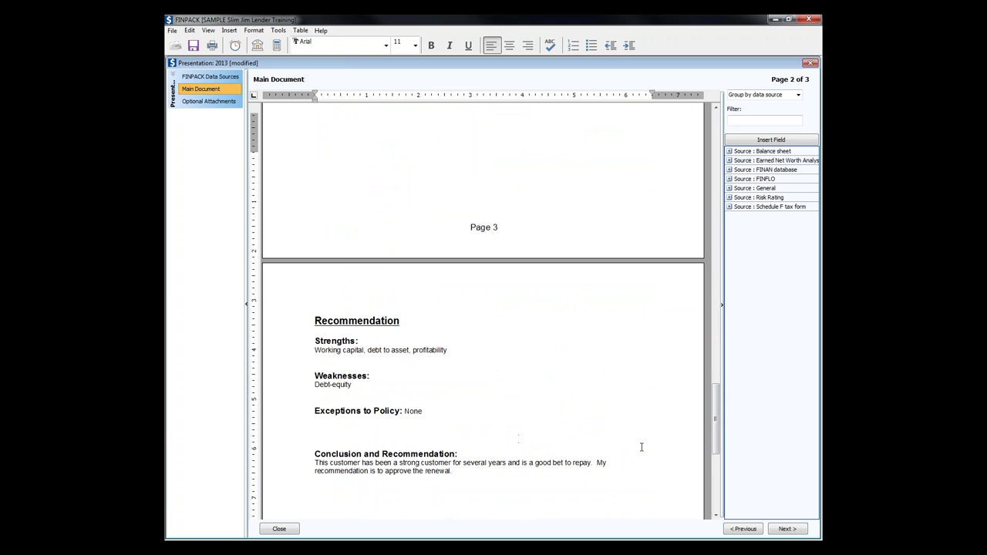
pyautogui.moveTo(715, 416); pyautogui.dragTo(716, 183)
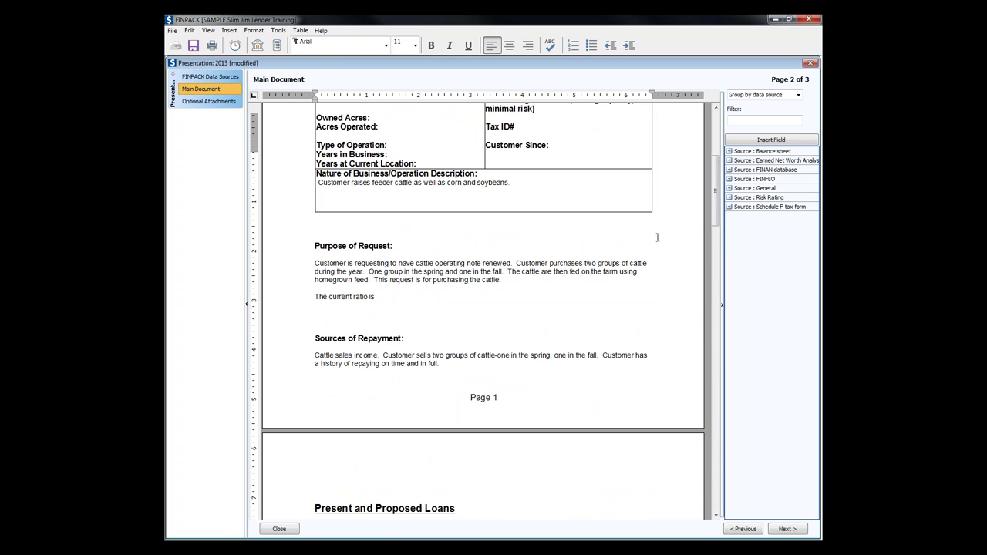
pyautogui.click(729, 152)
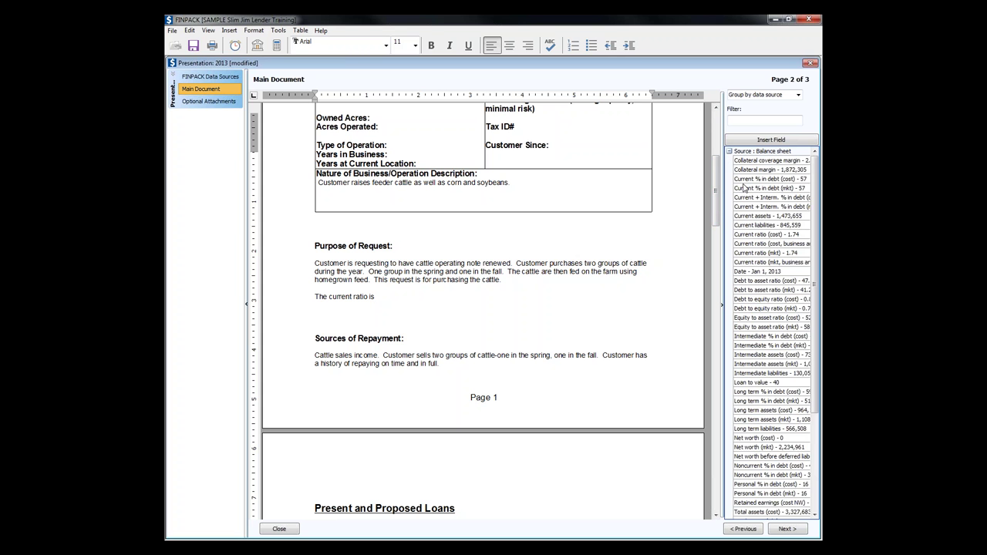
# Step: Insert 'Current ratio (mkt) - 1.74' into the sentence and confirm the 2013 FINFLO and balance sheet data sources
pyautogui.doubleClick(763, 253)
pyautogui.click(209, 77)
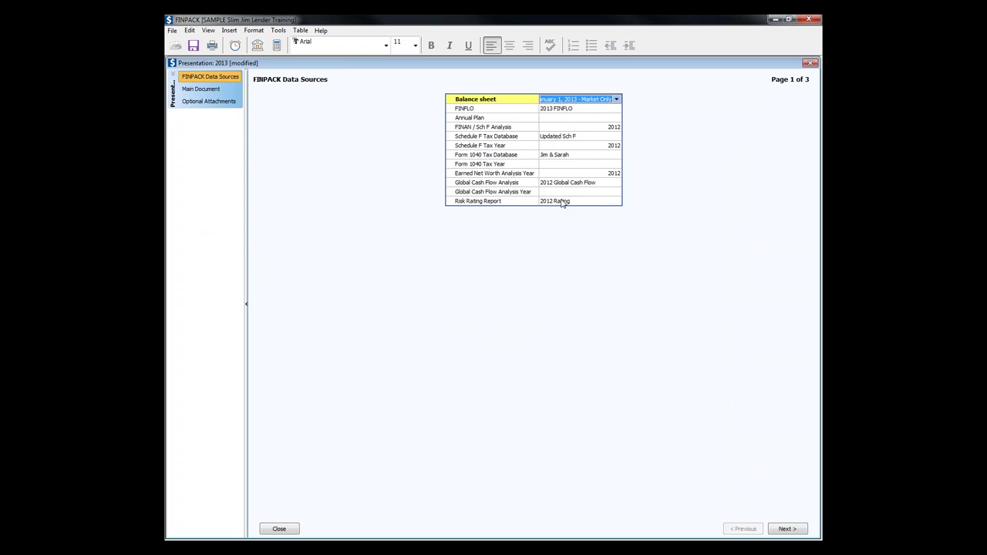
pyautogui.click(595, 110)
pyautogui.click(616, 109)
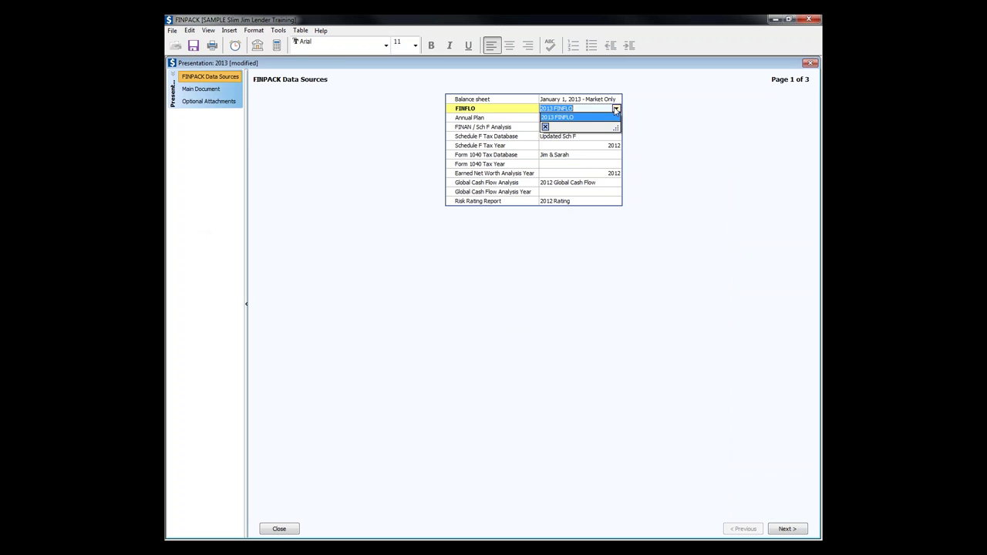
pyautogui.click(616, 109)
pyautogui.click(201, 89)
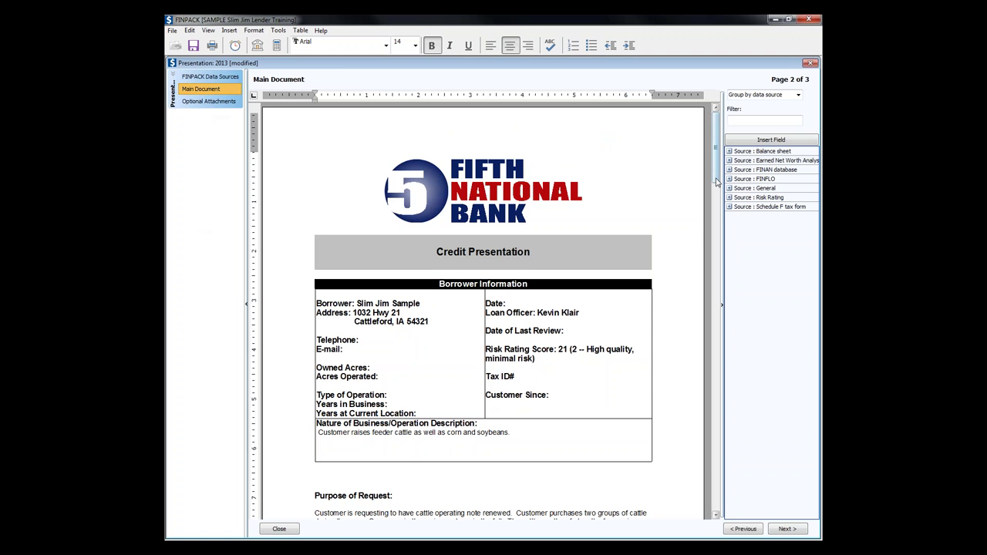
# Step: Scroll through the presentation, then close it choosing 'No, do not save my changes'
pyautogui.moveTo(714, 179); pyautogui.dragTo(716, 340)
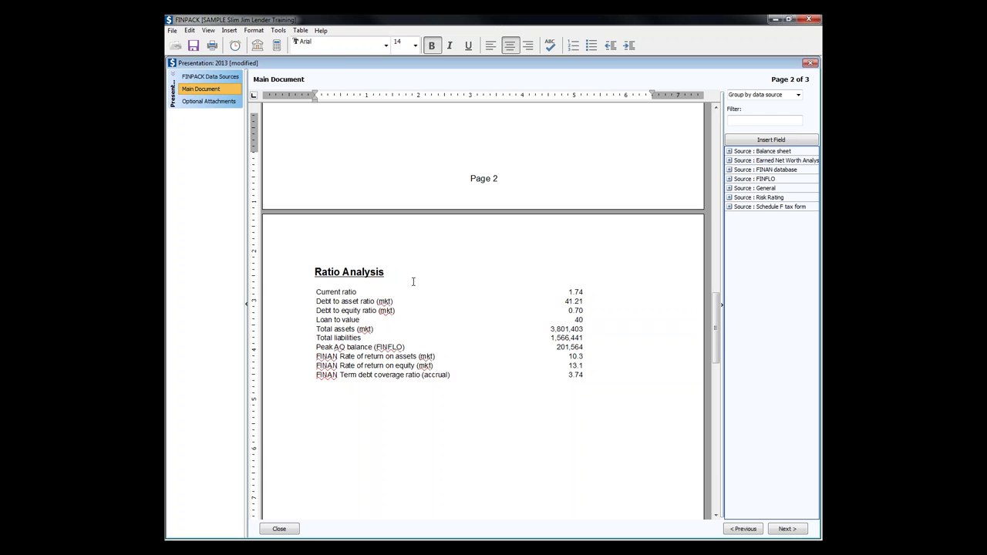
pyautogui.scroll(-15, 414, 283)
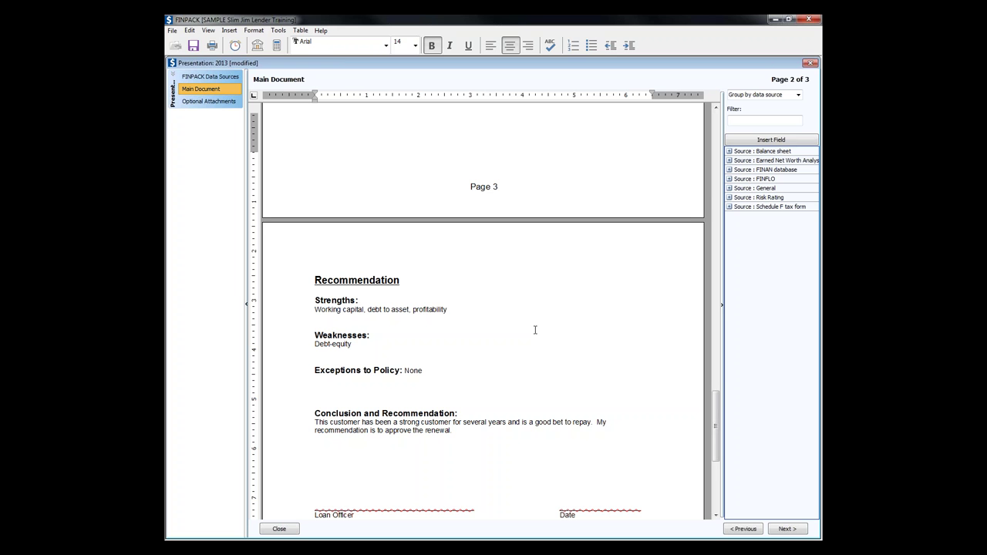
pyautogui.click(811, 64)
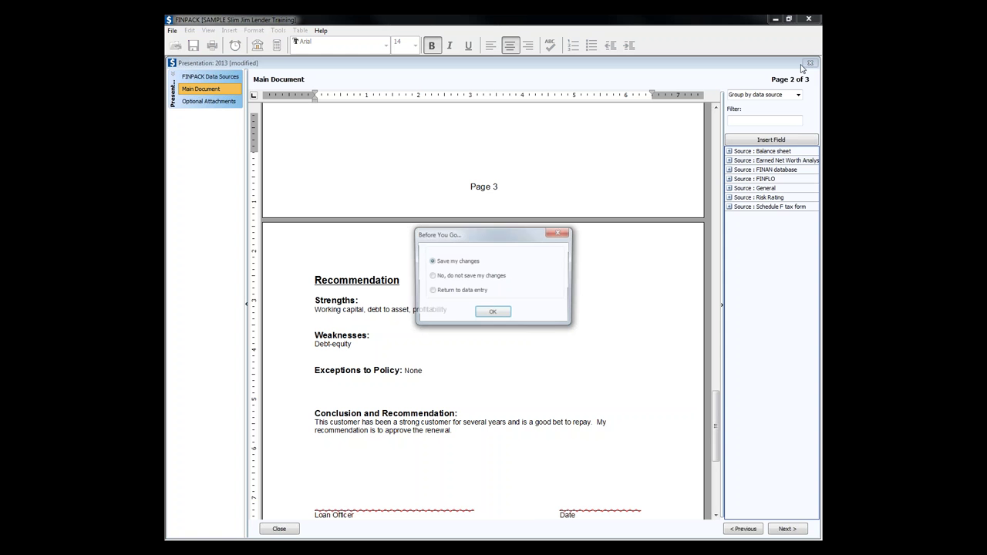
pyautogui.click(432, 276)
pyautogui.click(493, 314)
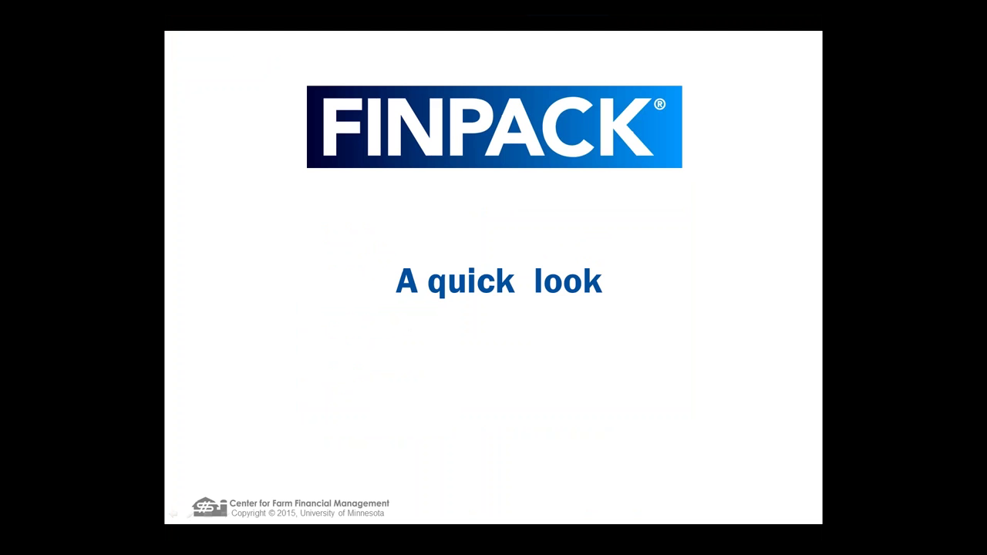
# Step: Advance the slideshow from 'A quick look' to the Benchmarking slide
pyautogui.click(627, 332)
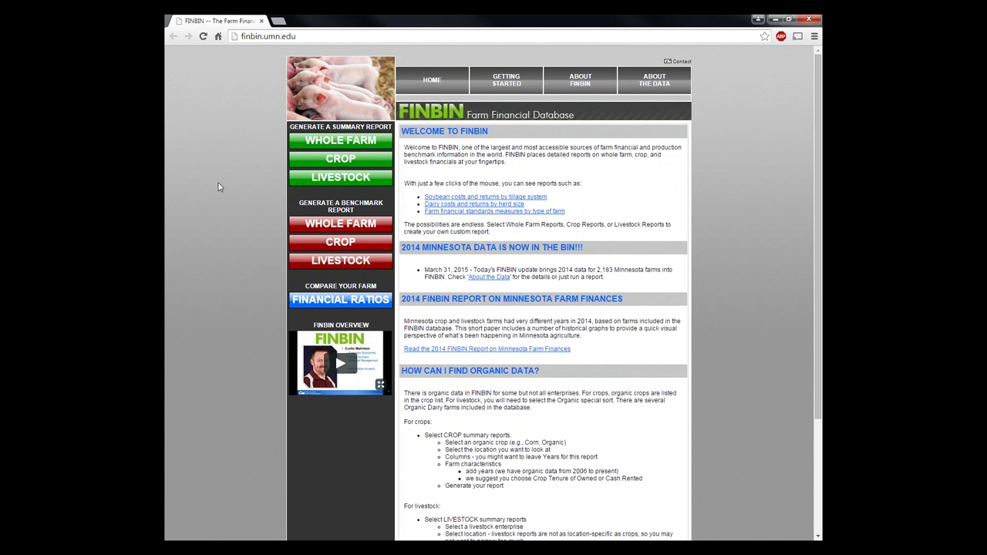
# Step: Open the Crop Summary Reports form with Corn as the crop enterprise and all states included
pyautogui.click(342, 159)
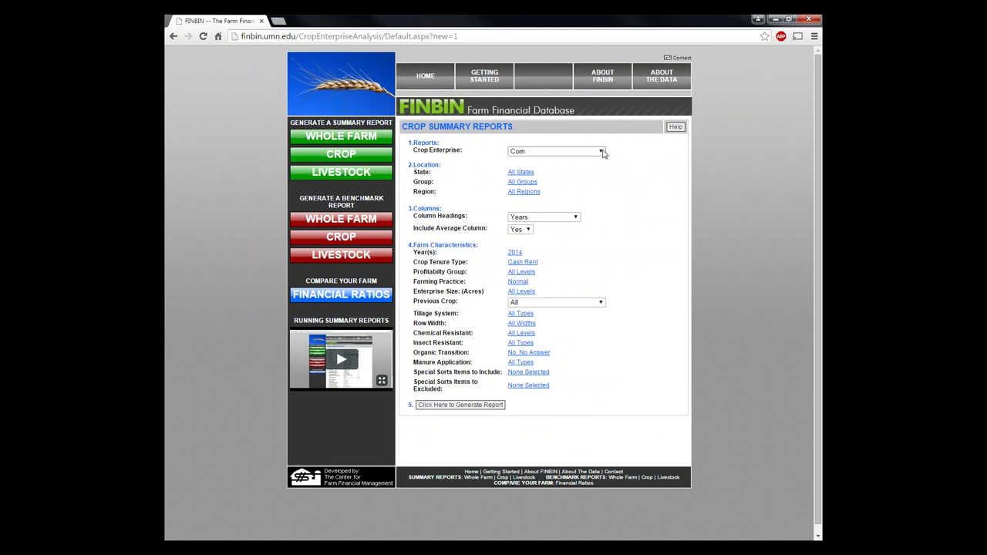
pyautogui.click(604, 152)
pyautogui.scroll(1, 604, 173)
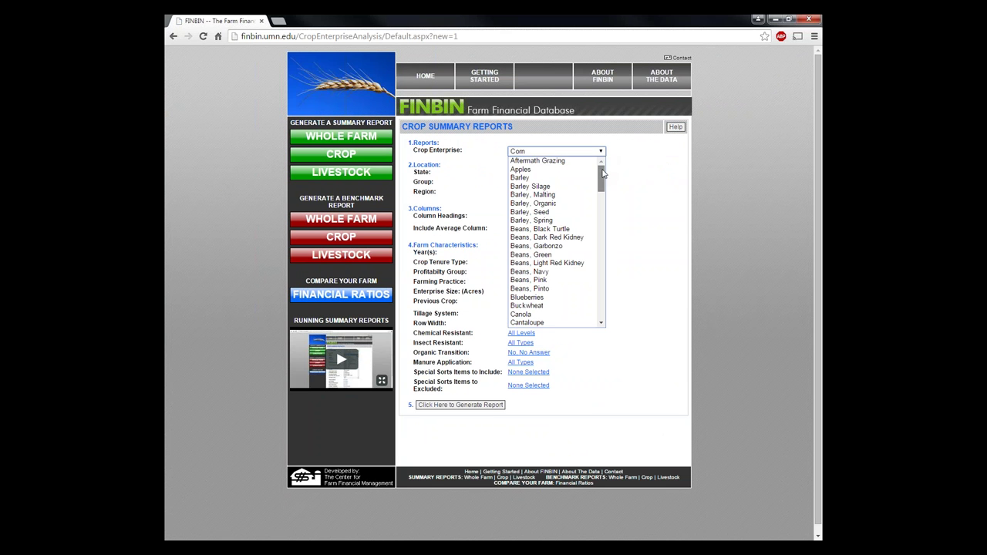
pyautogui.moveTo(603, 174); pyautogui.dragTo(606, 300)
pyautogui.press('Escape')
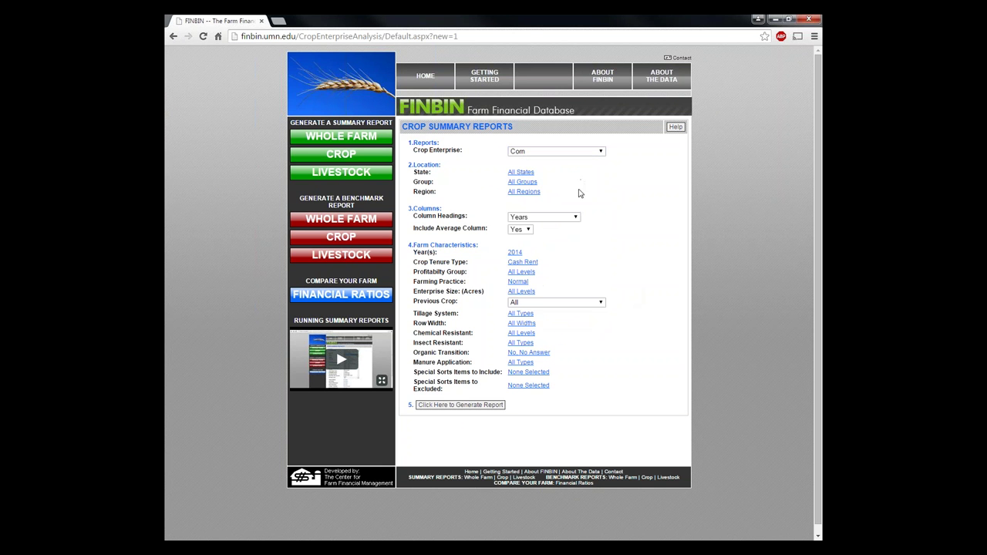
pyautogui.click(518, 173)
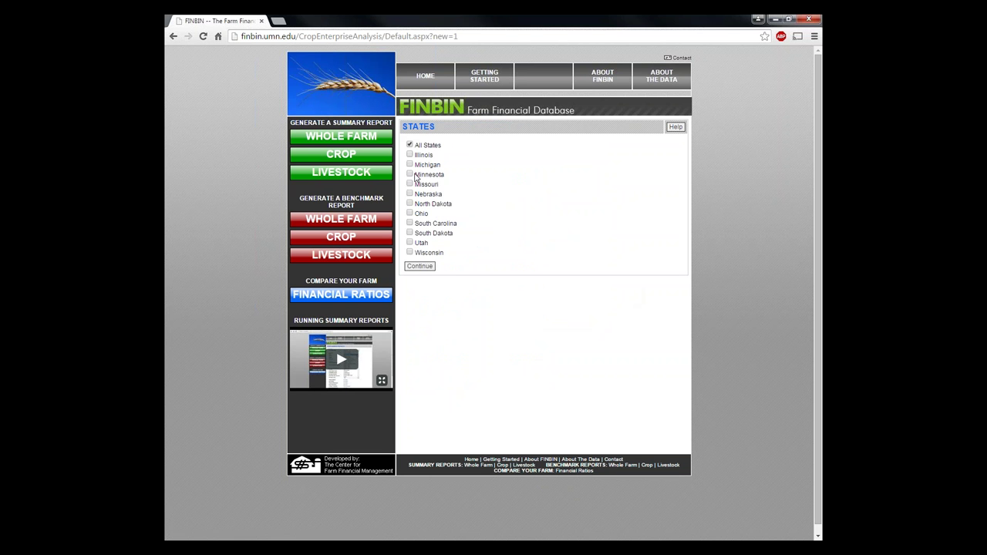
pyautogui.click(421, 267)
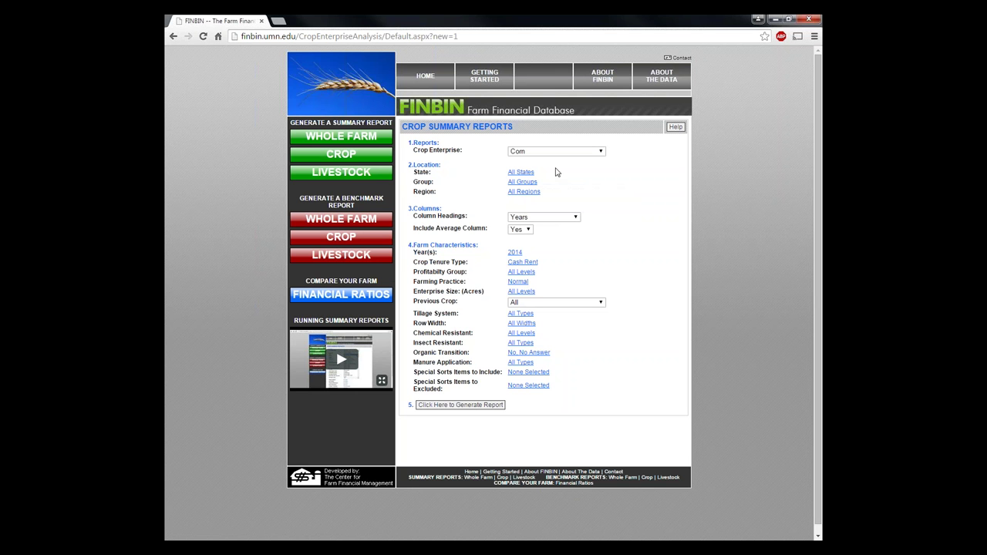
# Step: Set the column headings to Net Return and generate the Corn on Cash Rent enterprise analysis
pyautogui.click(575, 218)
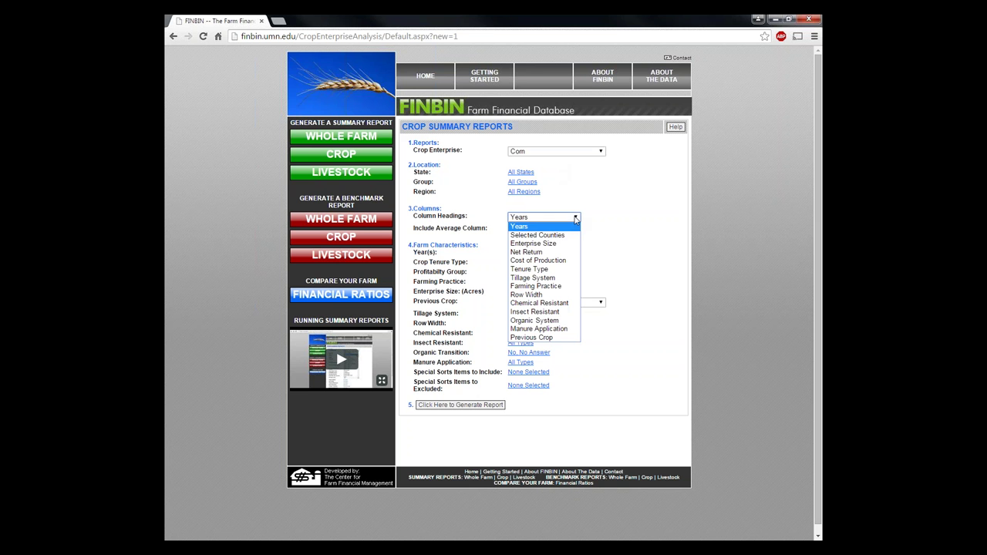
pyautogui.click(532, 252)
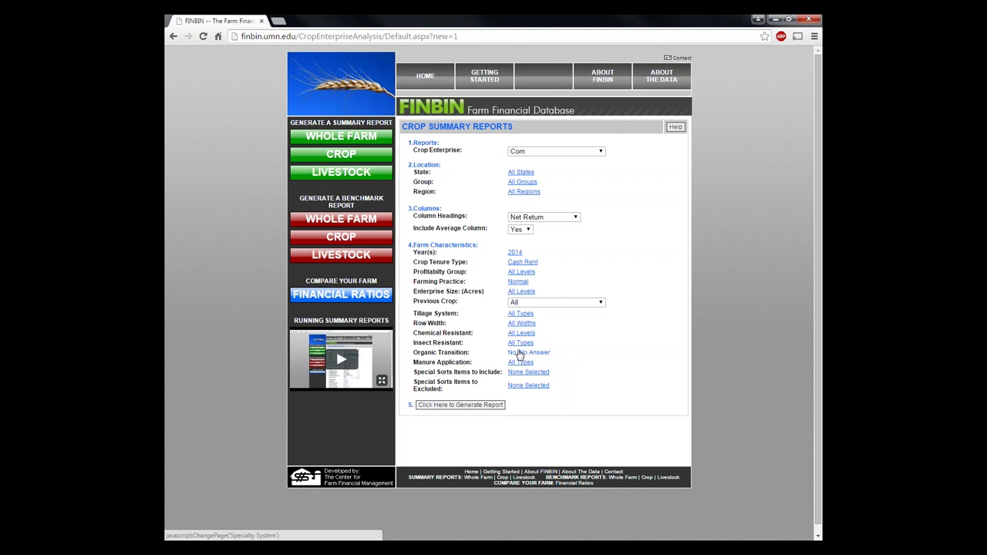
pyautogui.click(477, 408)
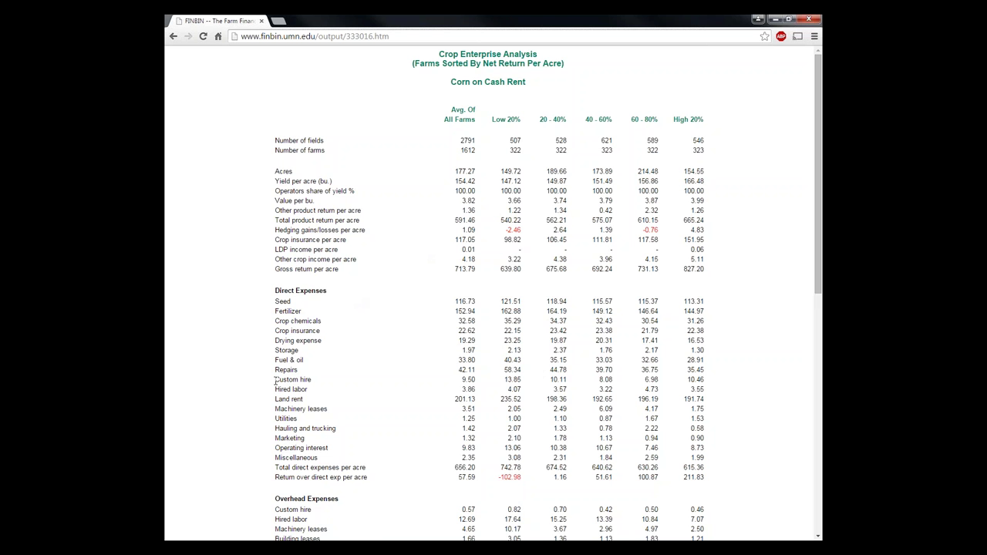
# Step: Scroll the corn report down to its cost of production figures, then go back to the form
pyautogui.moveTo(820, 203); pyautogui.dragTo(821, 265)
pyautogui.scroll(-3, 452, 411)
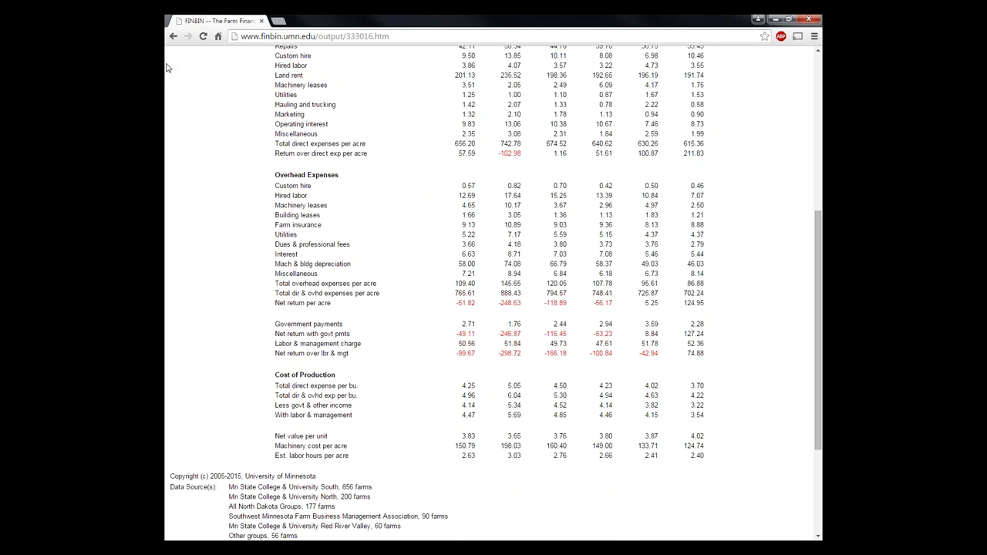
pyautogui.click(174, 37)
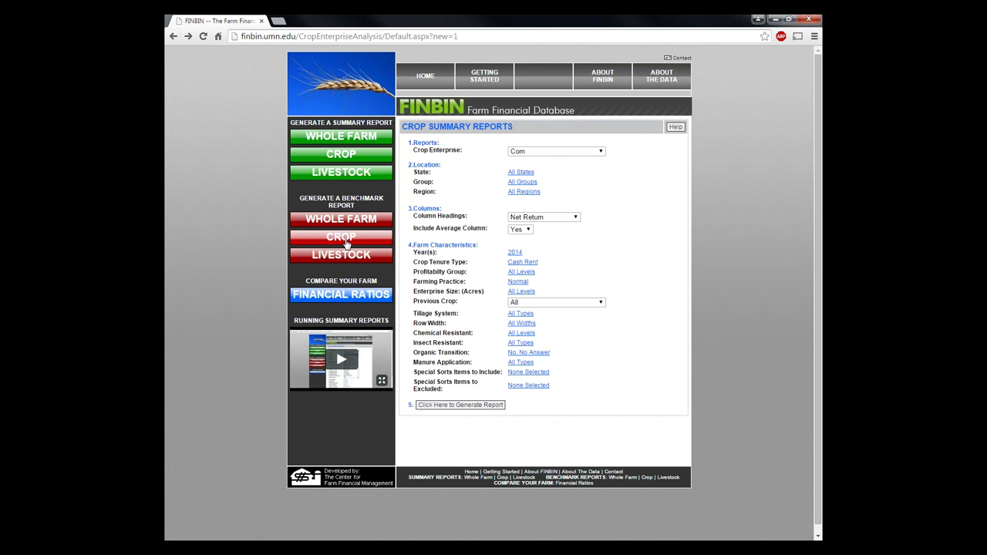
# Step: Generate the livestock benchmark report for Dairy per cow, covering 467 enterprises in 2014
pyautogui.click(345, 242)
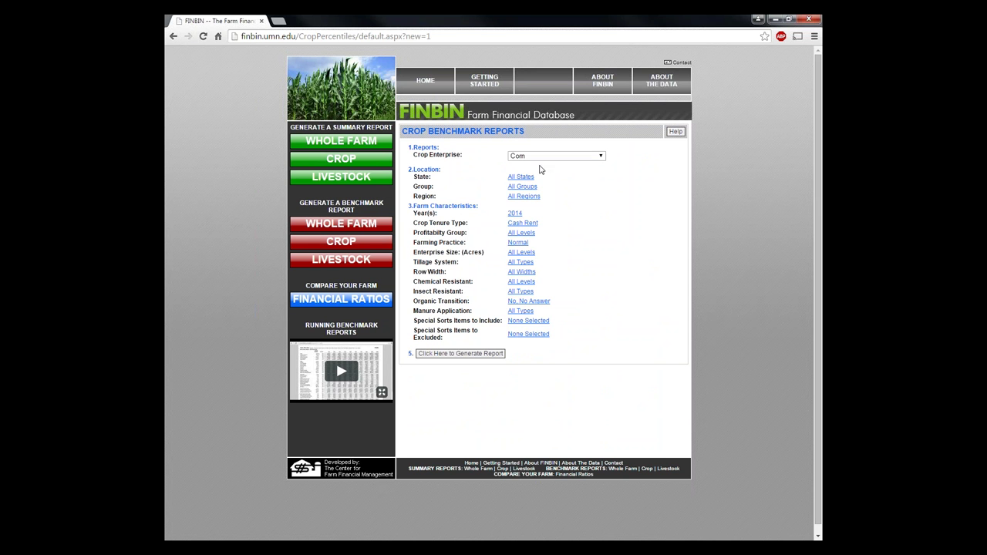
pyautogui.click(353, 262)
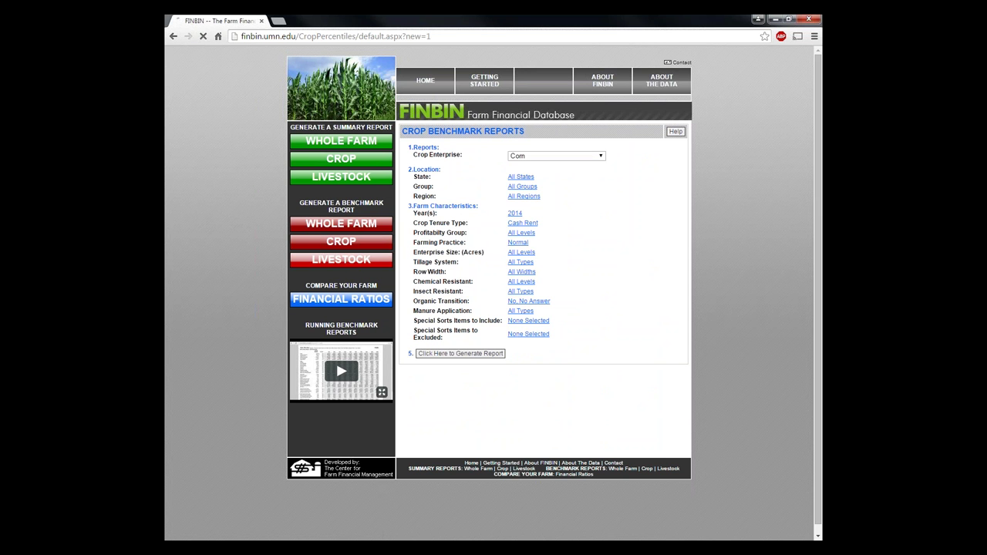
pyautogui.click(598, 158)
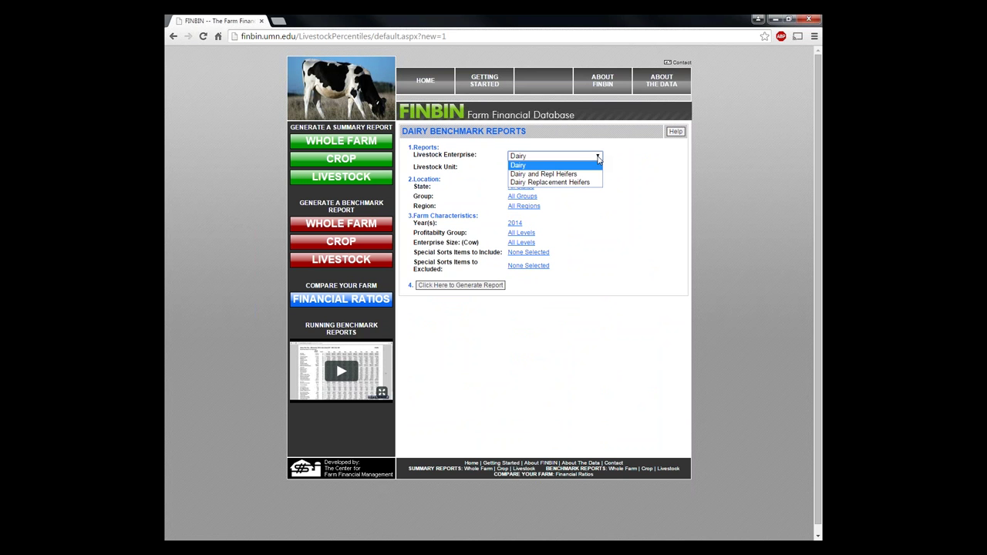
pyautogui.click(597, 158)
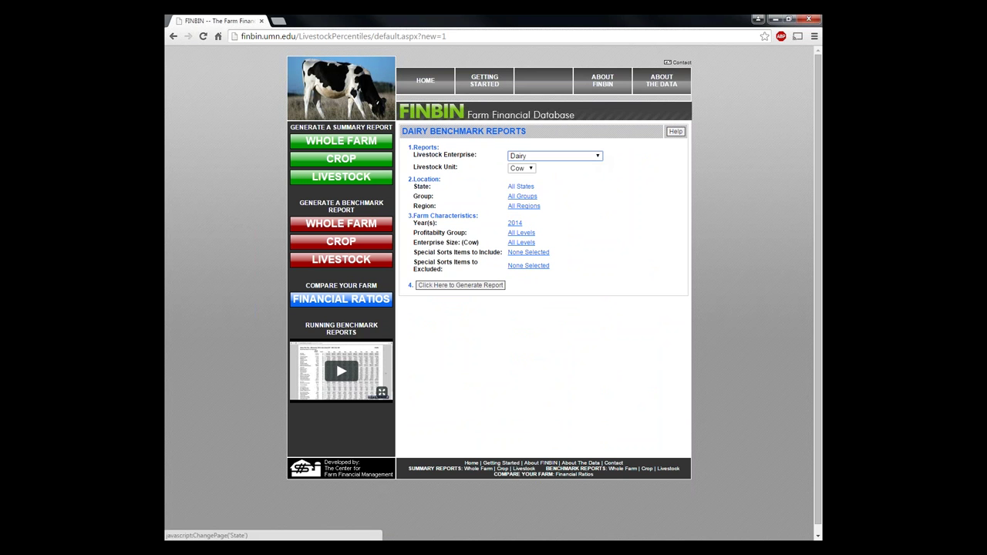
pyautogui.click(463, 285)
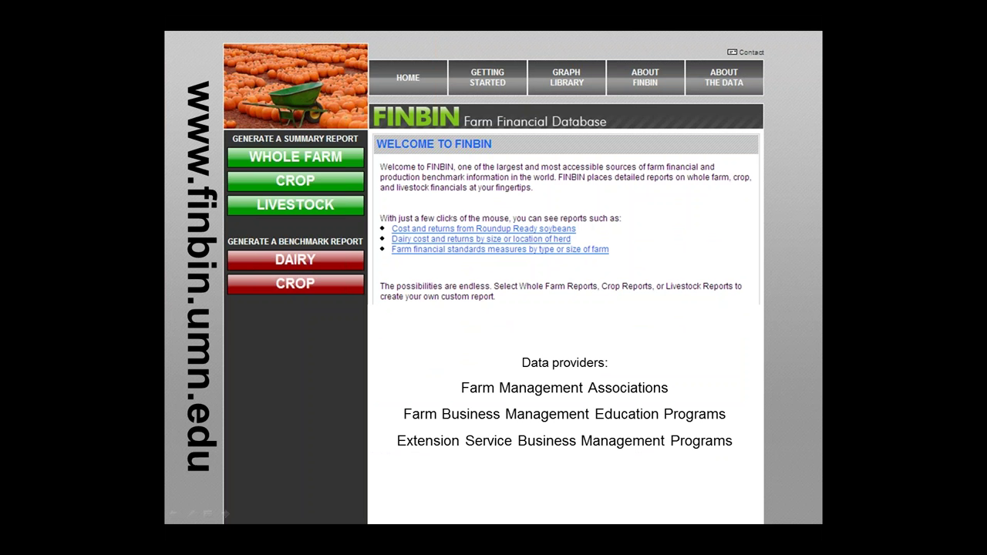
# Step: Advance to the 2009 Minnesota Dairy per Cow benchmark table slide for 50–100 cows
pyautogui.press('Right')
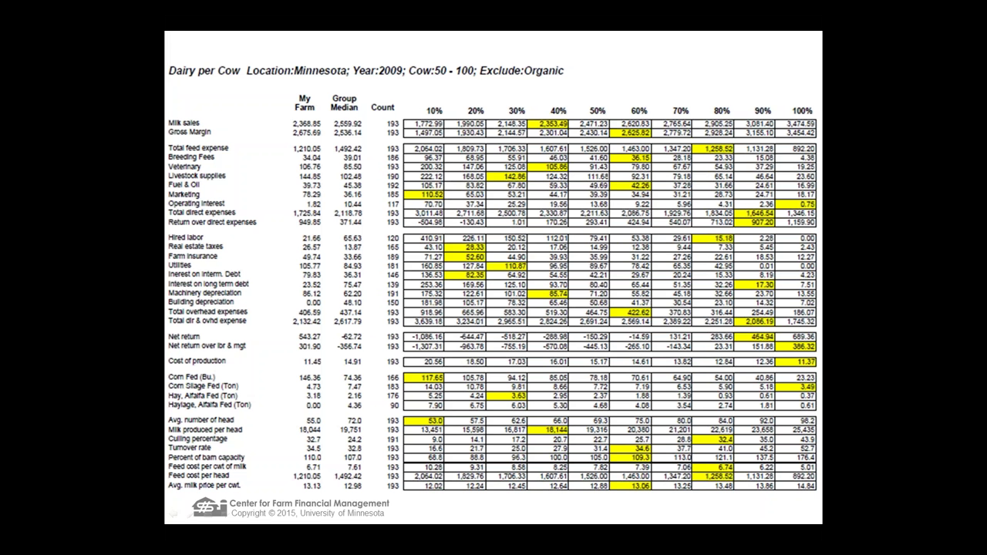